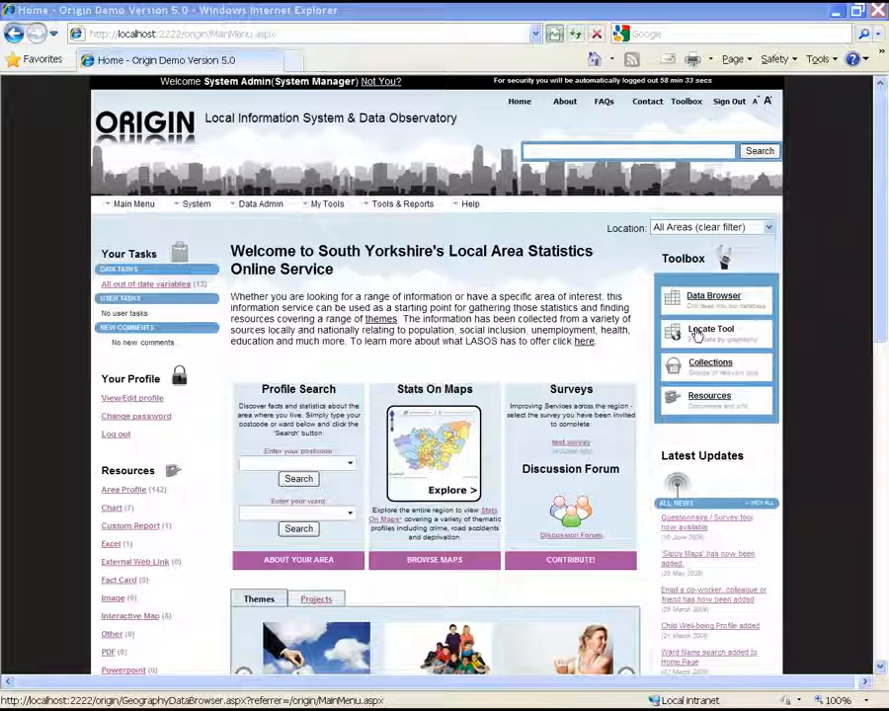
Open the Locate Tool and quick-select the City area among Sheffield's LASOS Neighbourhoods linked to Secondary School Catchment.
click(697, 336)
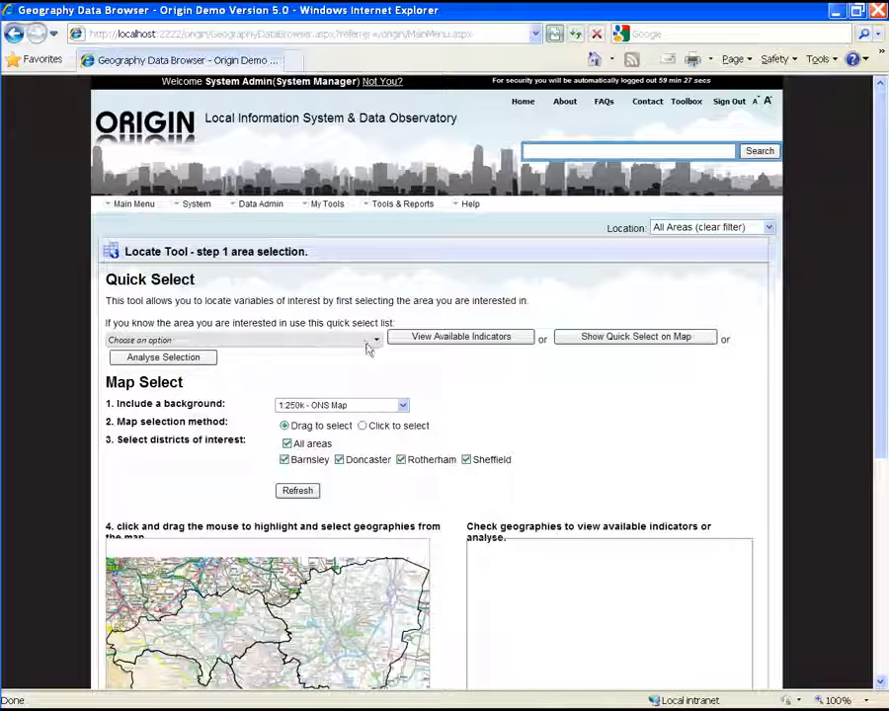
click(372, 338)
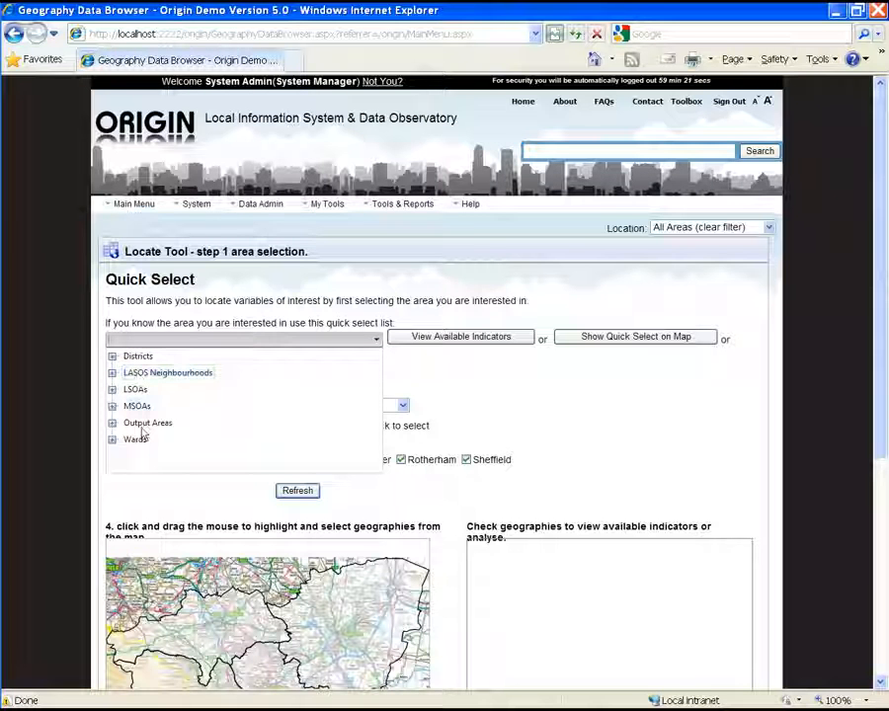
click(163, 374)
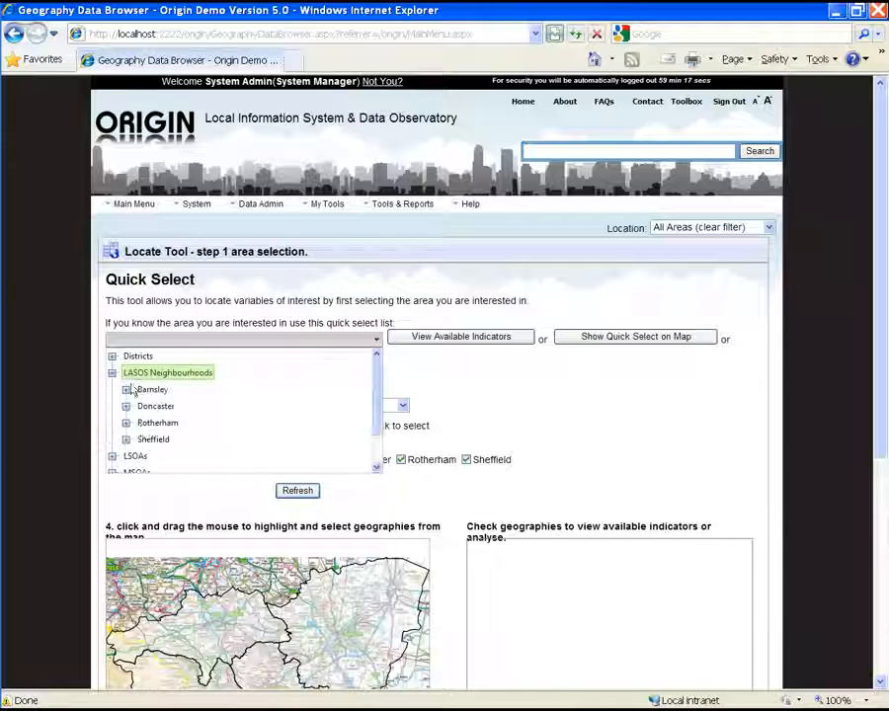
click(146, 440)
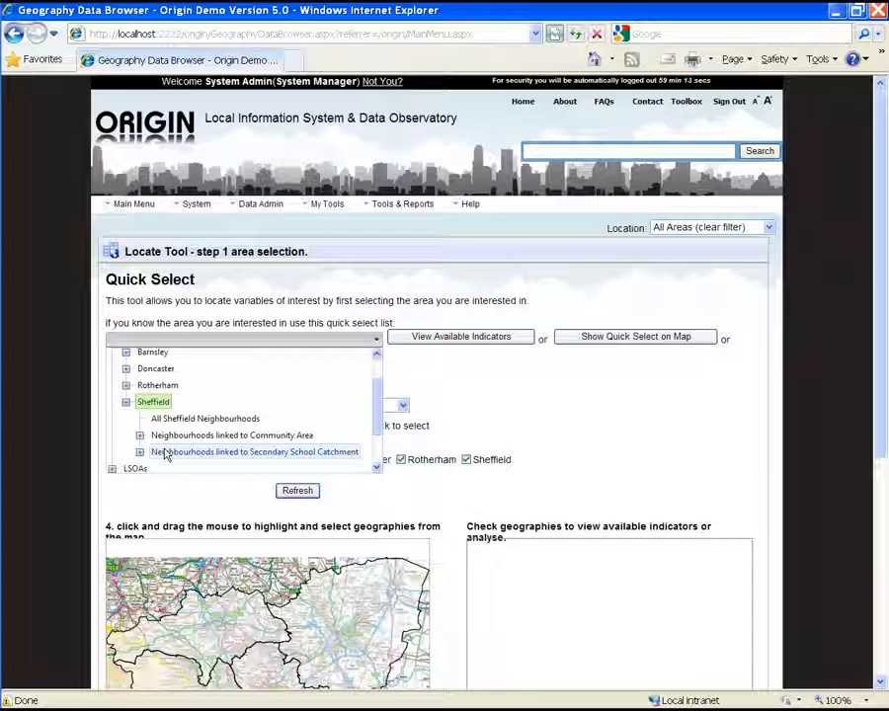
click(165, 454)
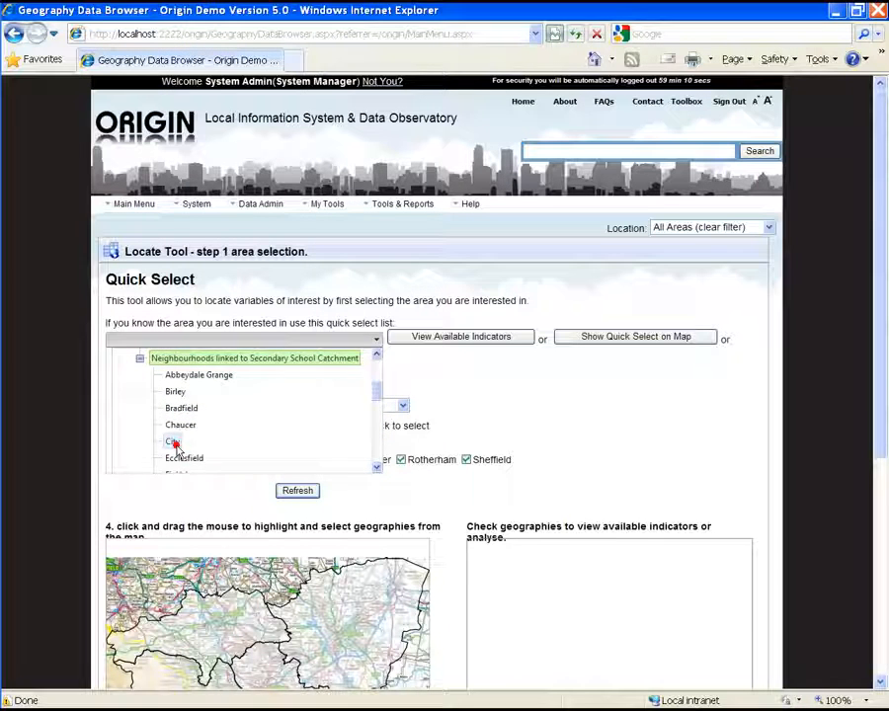
click(173, 442)
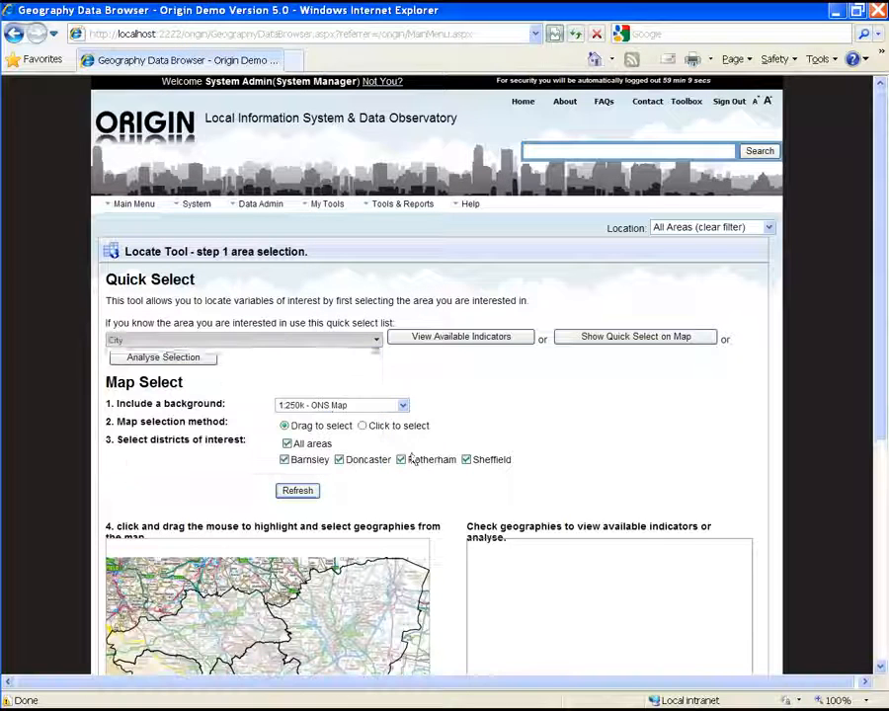
List the area's available indicators and view the GCSE attainment (5+ A*-C inc. English & Maths) selection from Sheffield's GCSE data set.
click(493, 341)
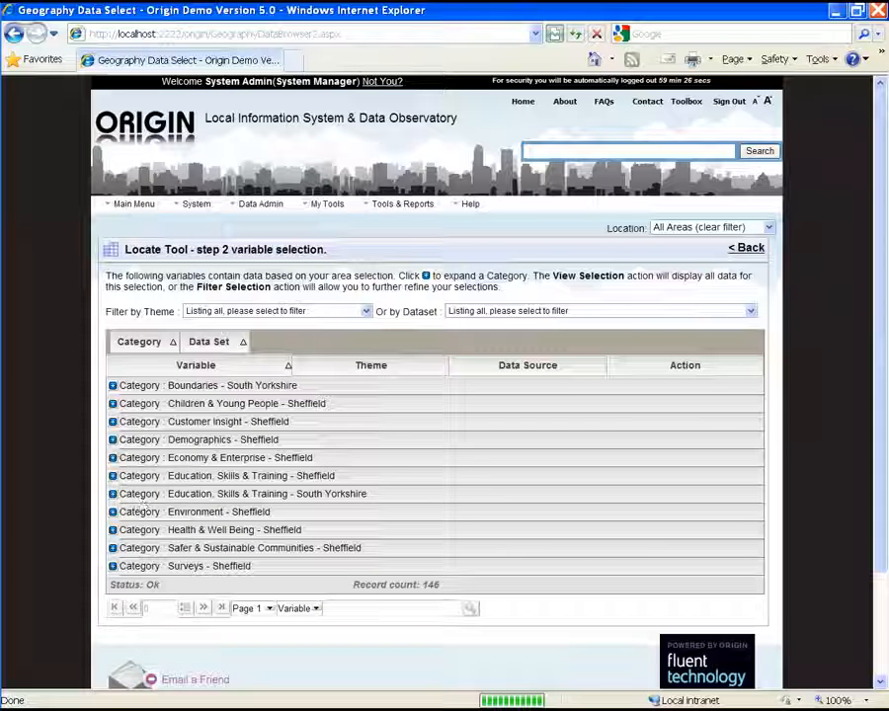
click(113, 476)
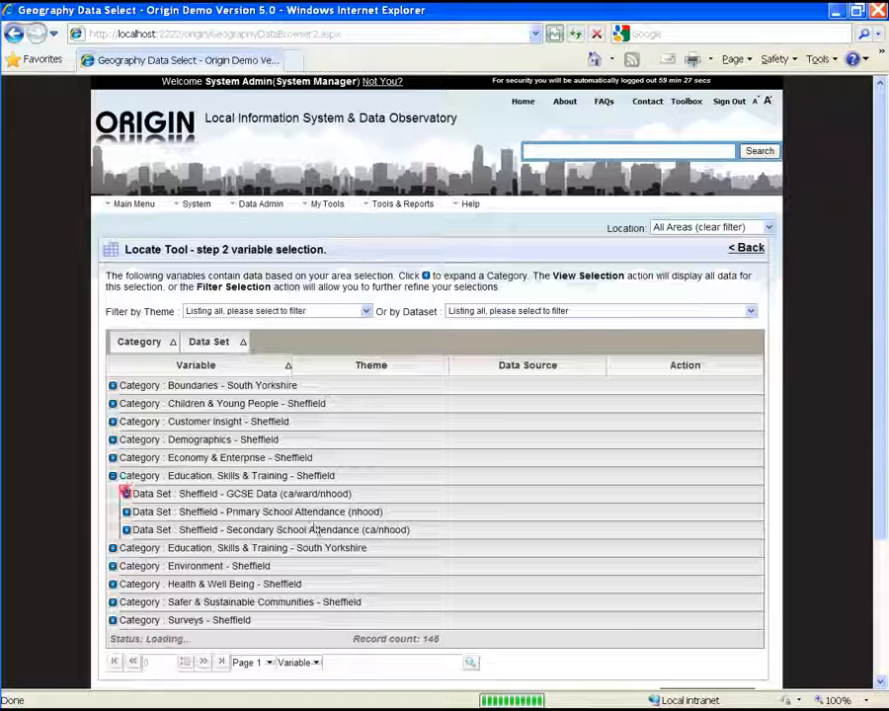
click(125, 494)
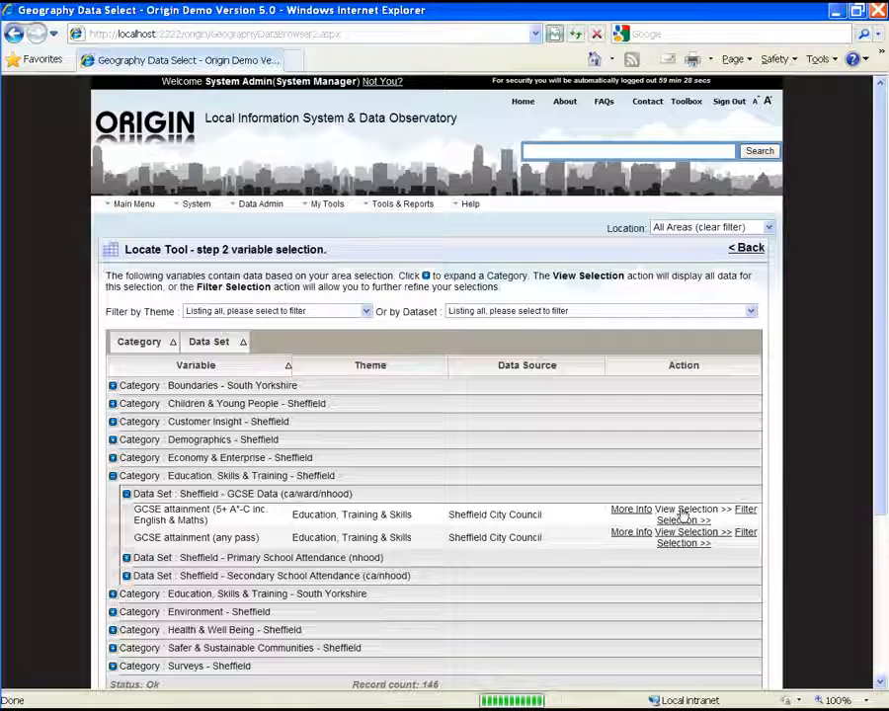
click(682, 513)
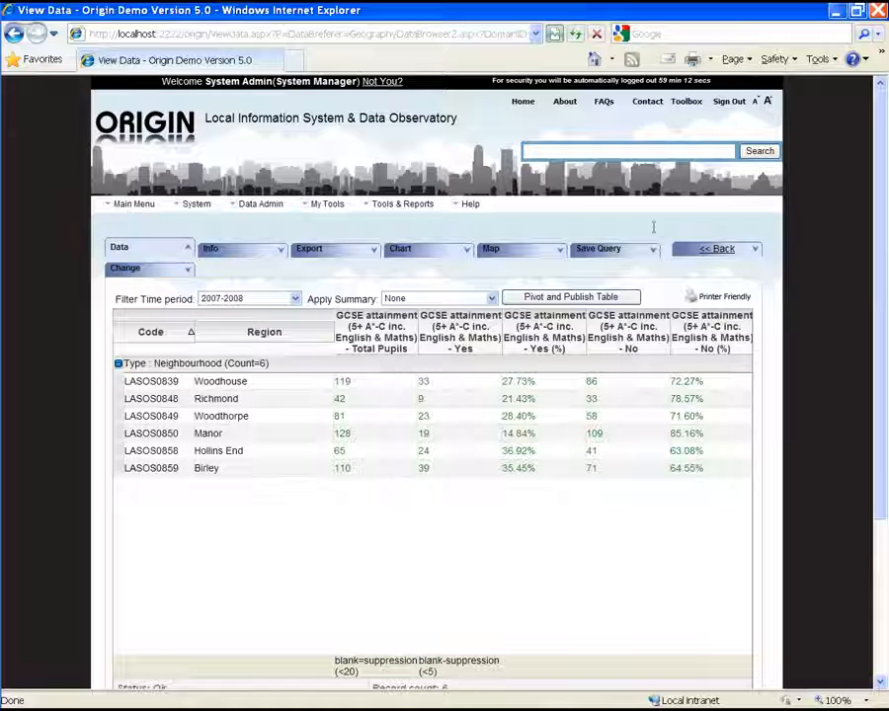
Save this data view as a query named "GCSE data in City Centre" with the description "neighbourhood level data".
click(606, 248)
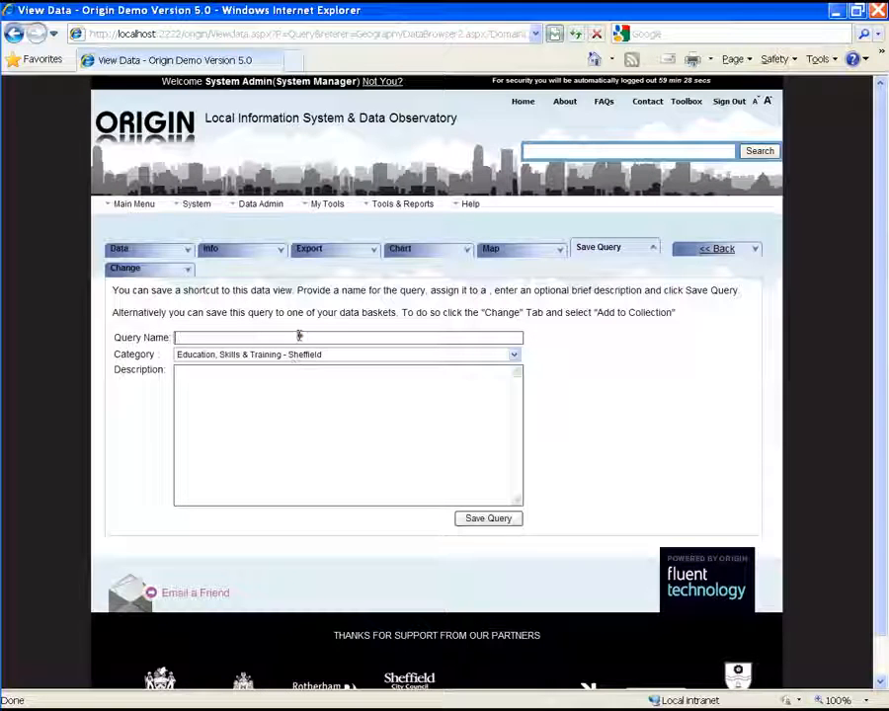
click(299, 337)
text(GCSE )
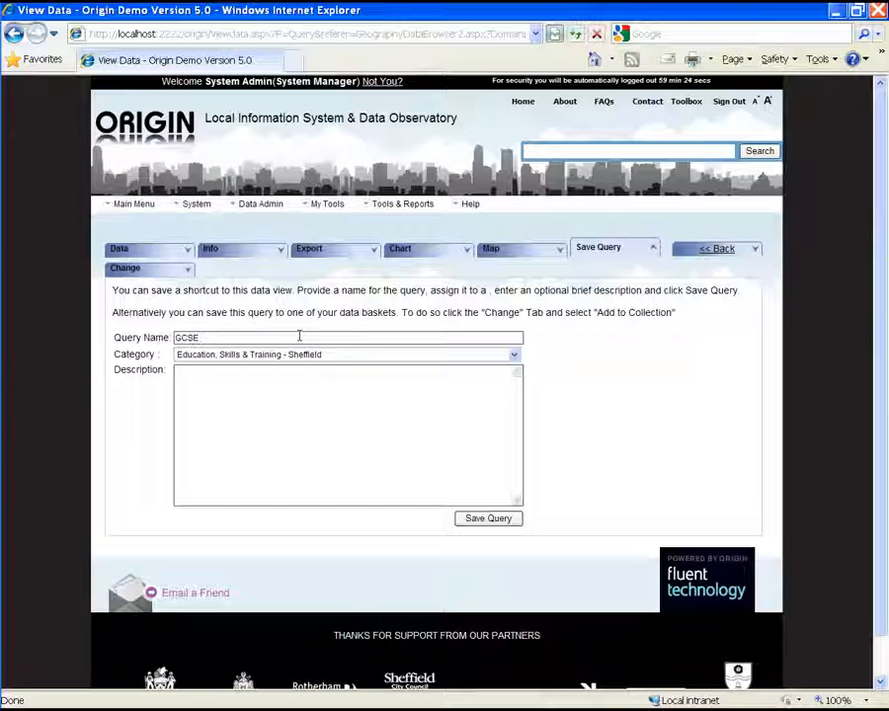
text(data in City Centre)
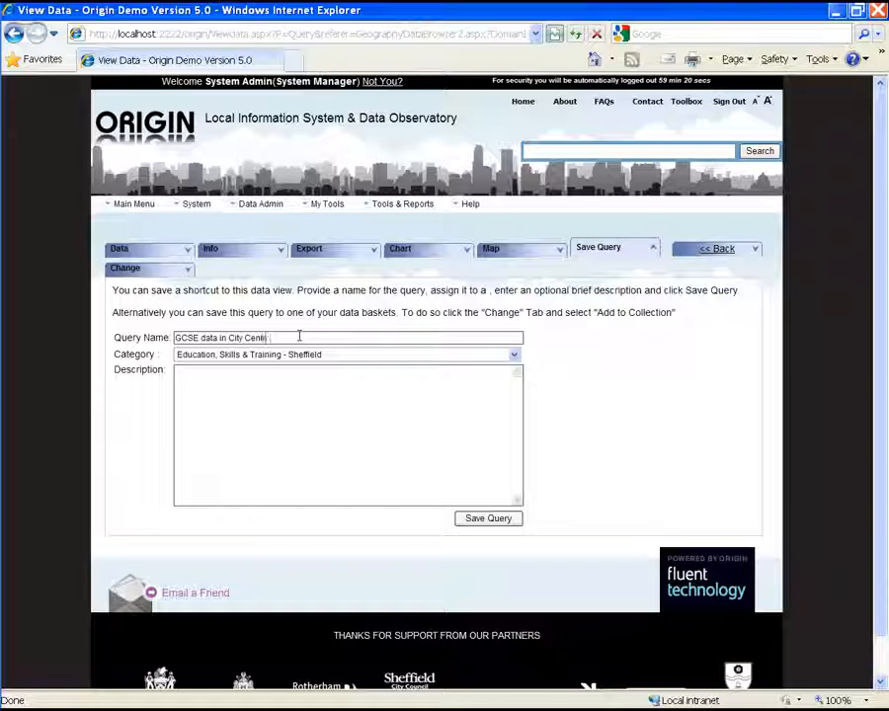
click(262, 376)
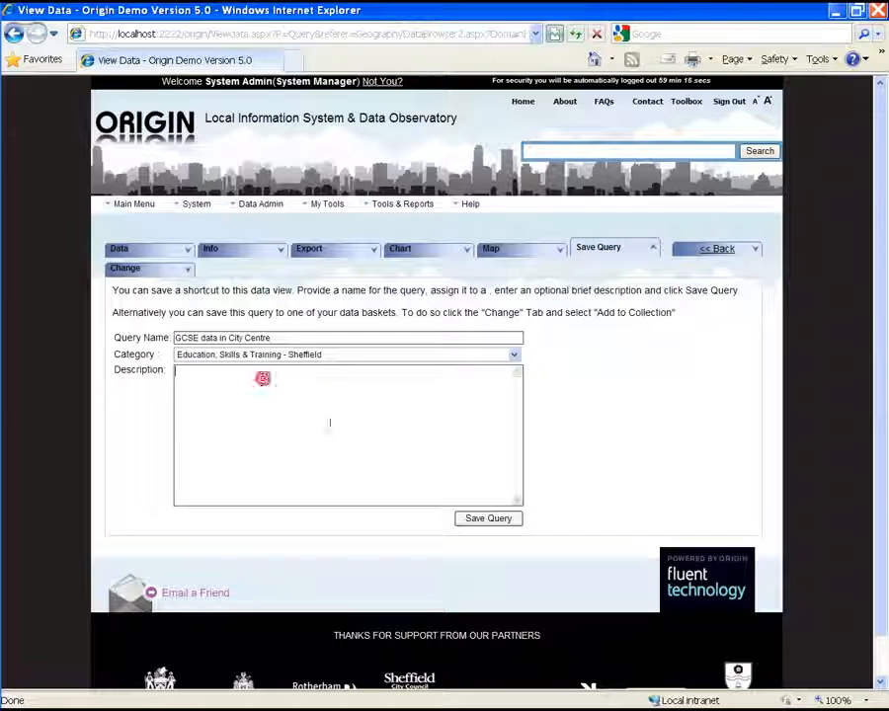
text(Selghourh)
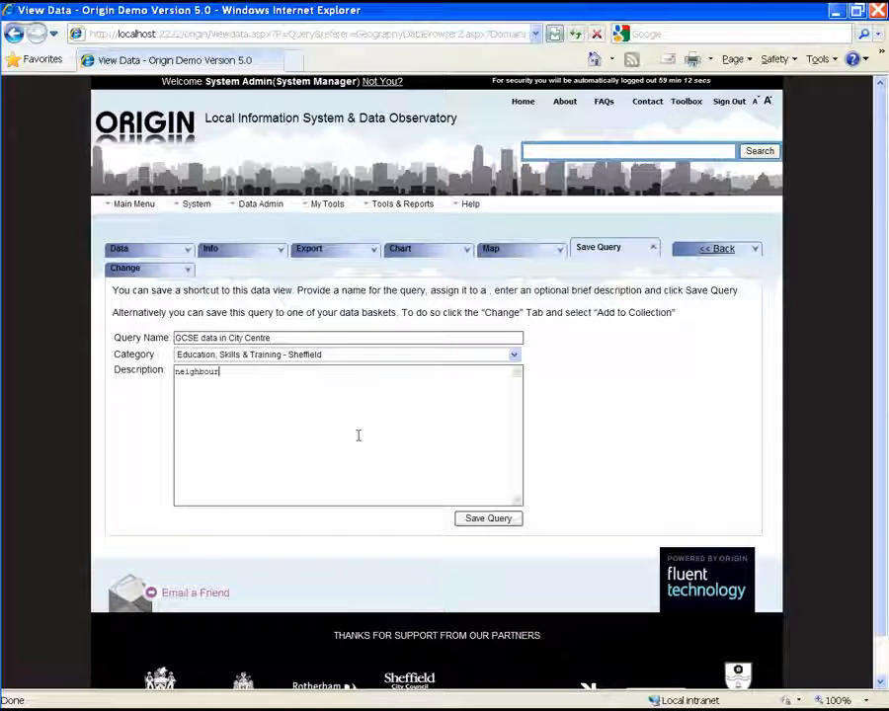
text(ood level data)
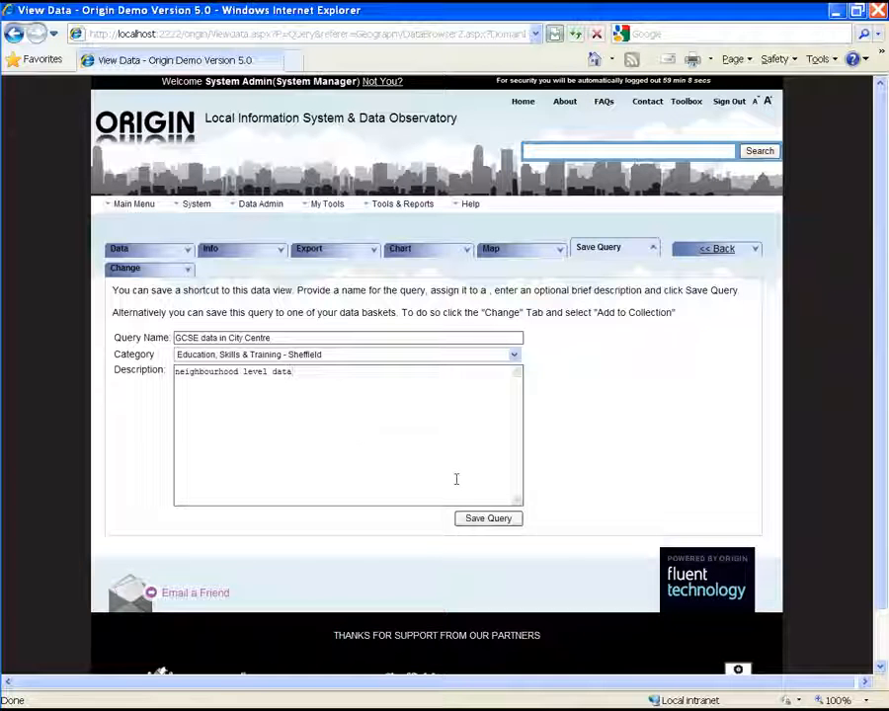
click(461, 517)
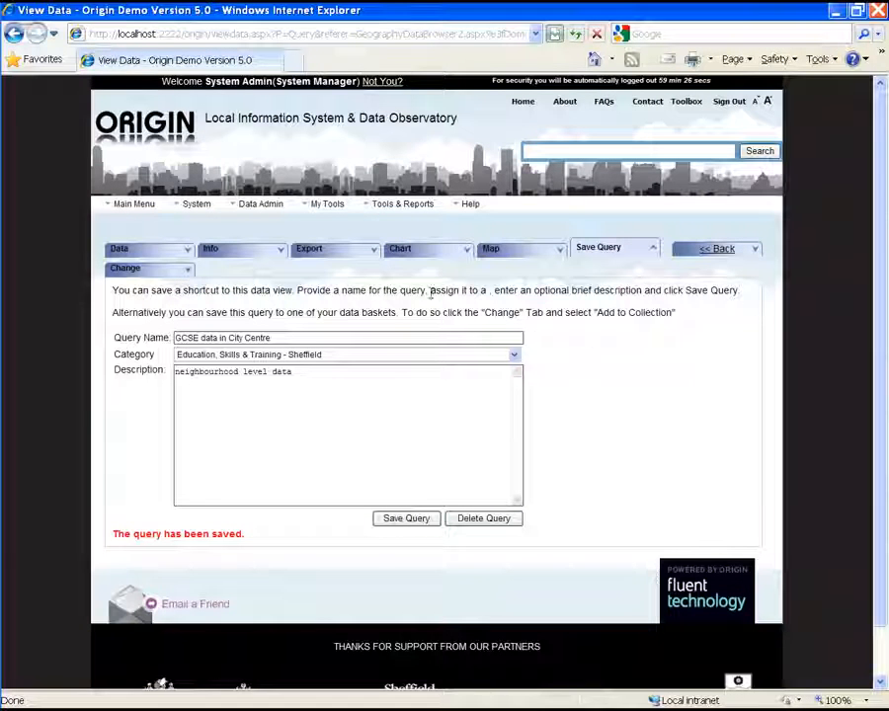
View the "GCSE data in City Centre" query from your saved queries, with the time period set to 2007-2008.
mouse_move(318, 205)
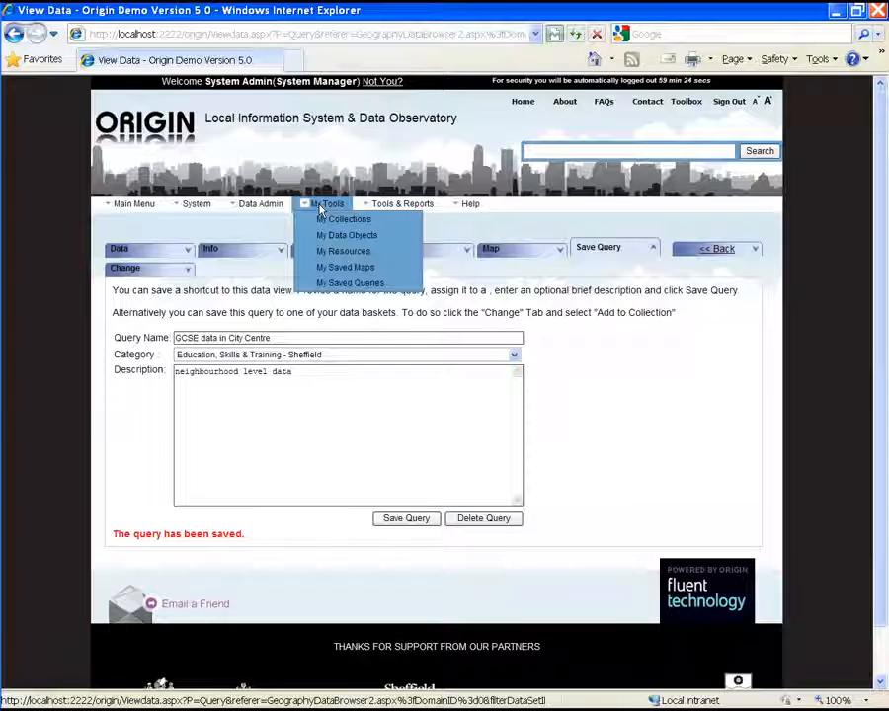
click(349, 283)
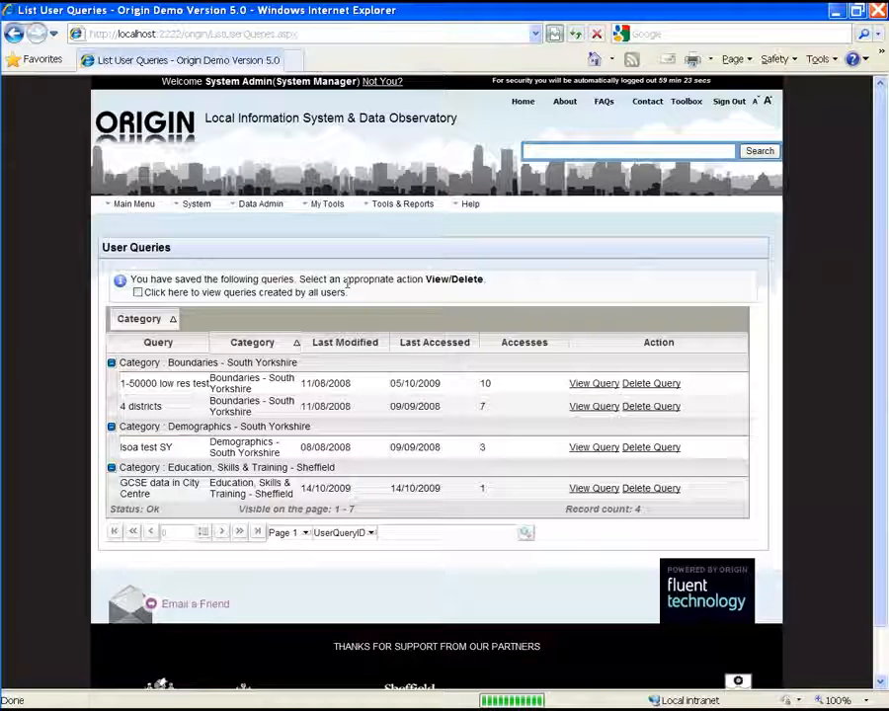
click(309, 490)
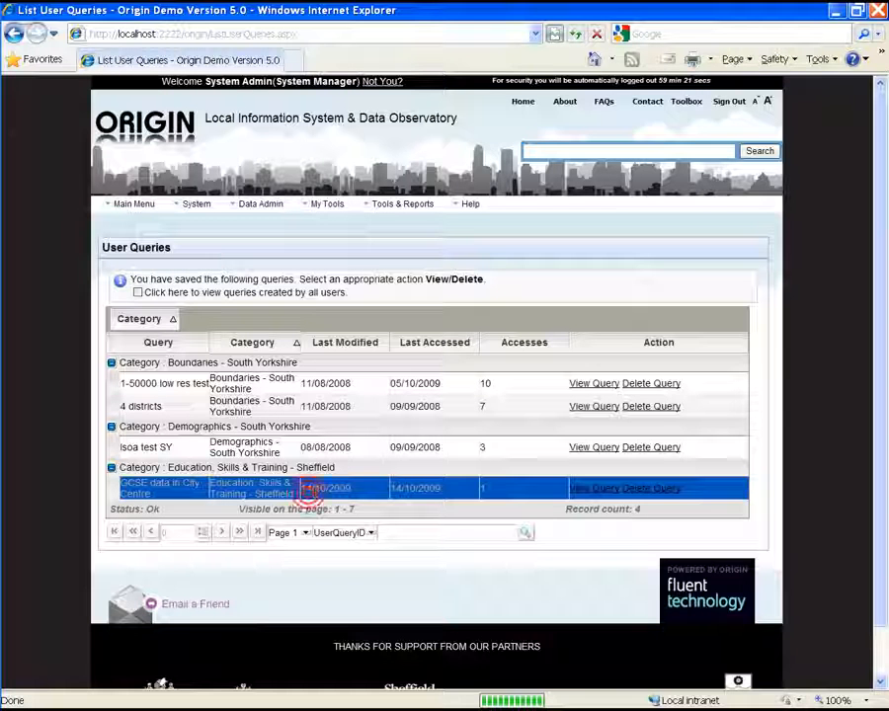
click(613, 491)
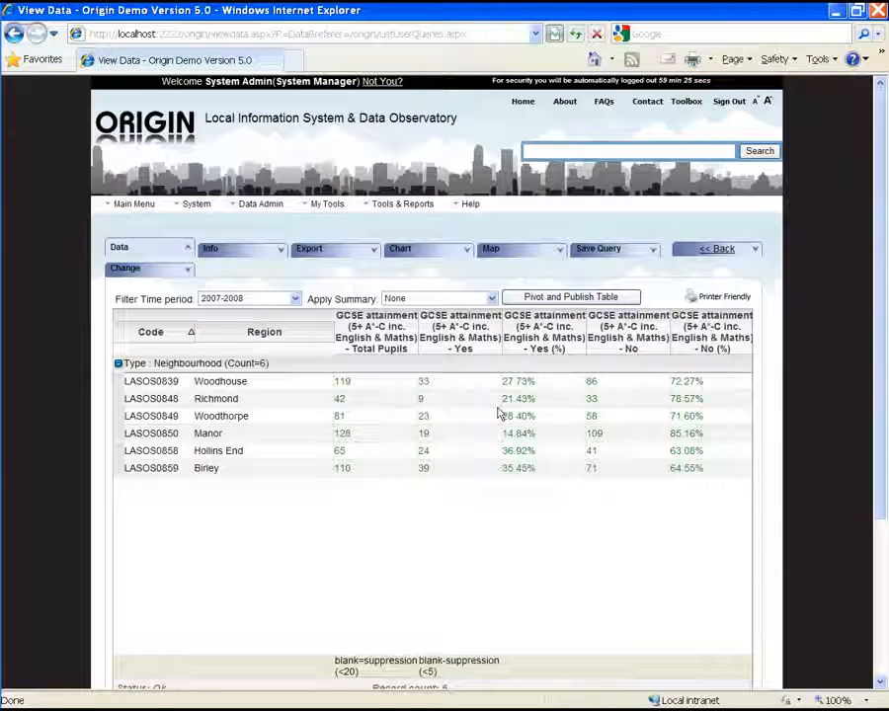
click(262, 299)
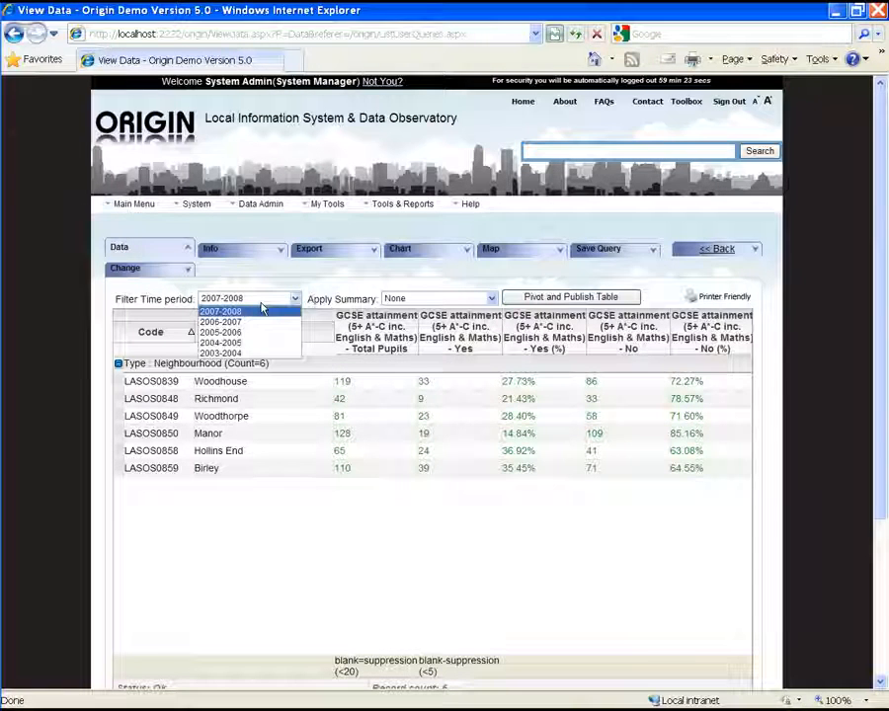
click(261, 310)
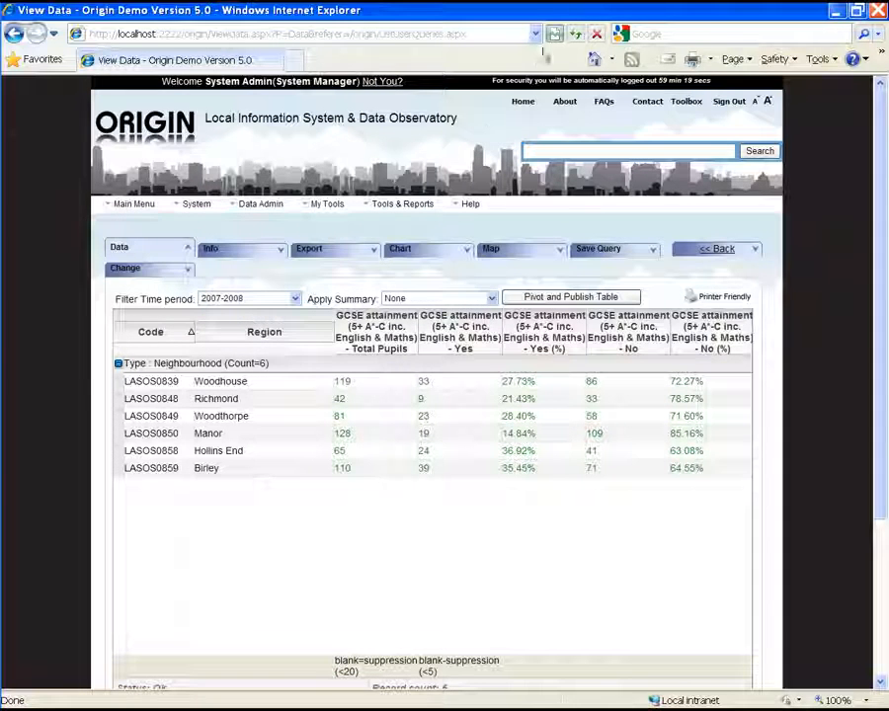
Return to the home page and open your user profile to examine the Data Ownership Summary.
click(521, 103)
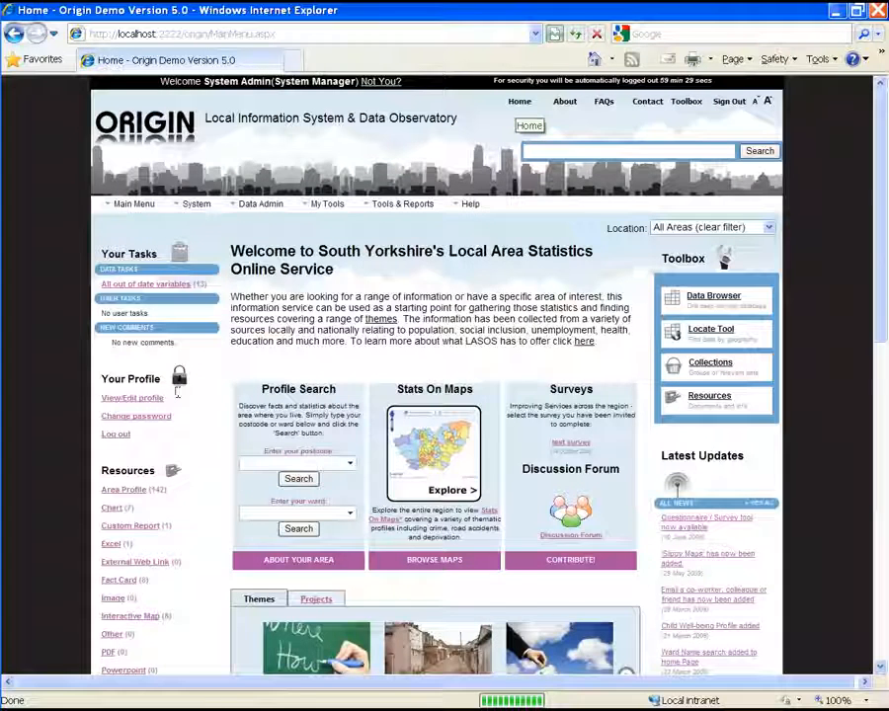
click(121, 398)
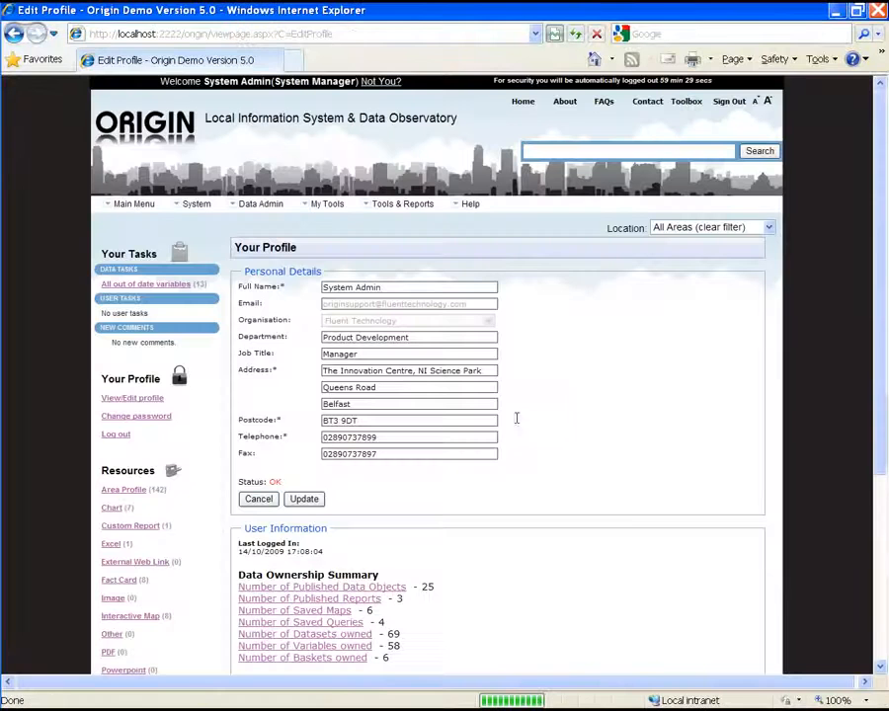
scroll(579, 465, down, 2)
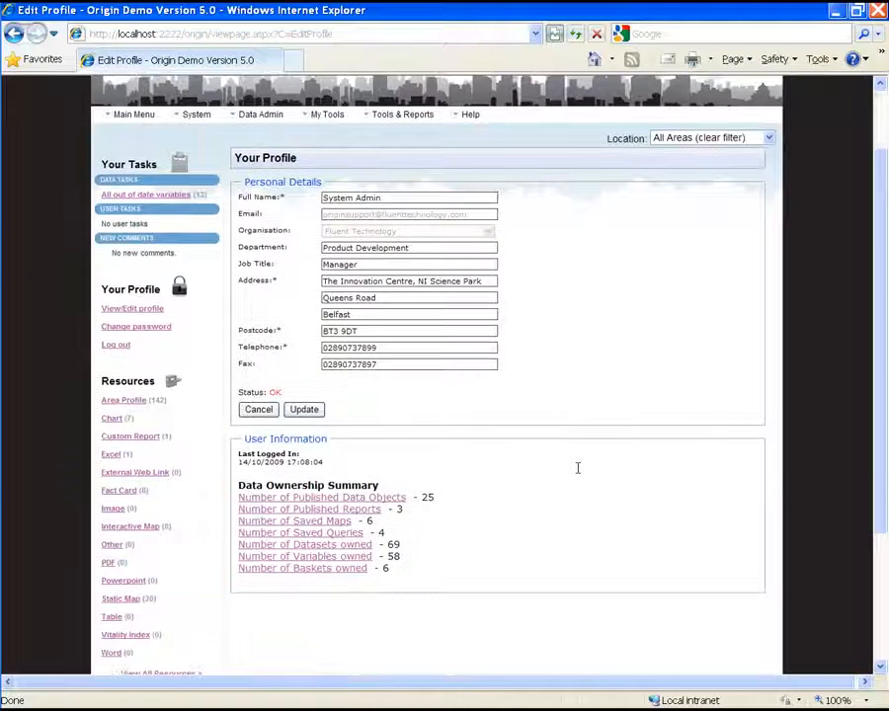
drag(237, 484, 376, 478)
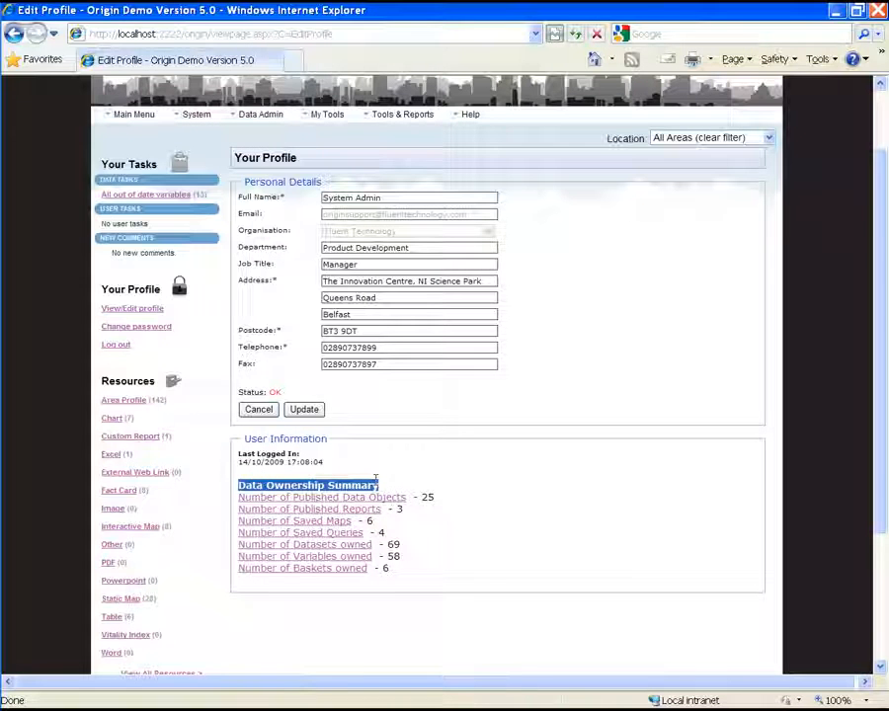
click(457, 470)
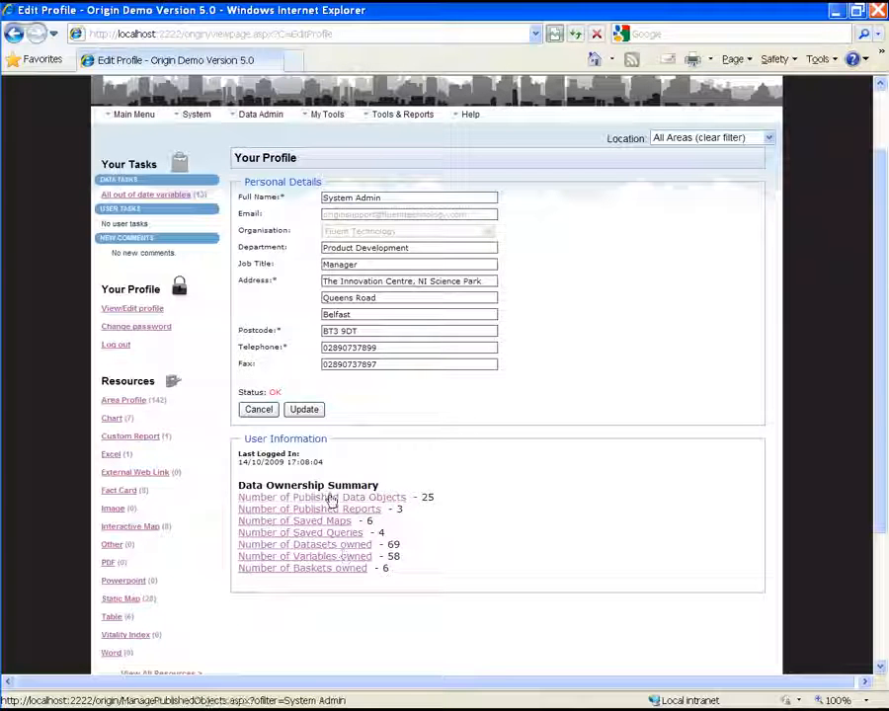
Open the saved queries list from the profile's ownership summary and view the "GCSE data in City Centre" query.
click(348, 536)
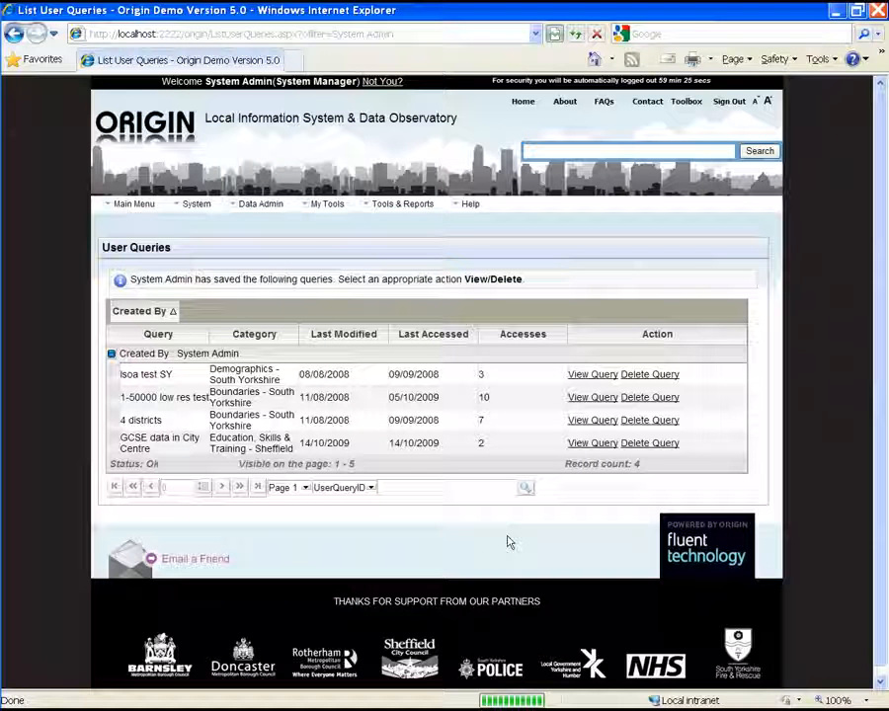
click(588, 446)
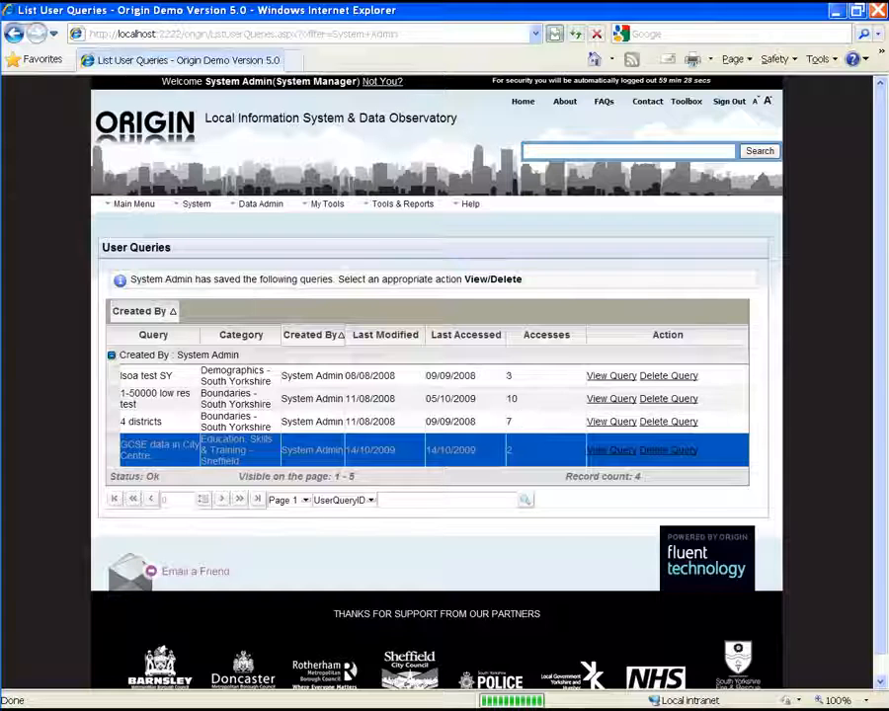
click(617, 453)
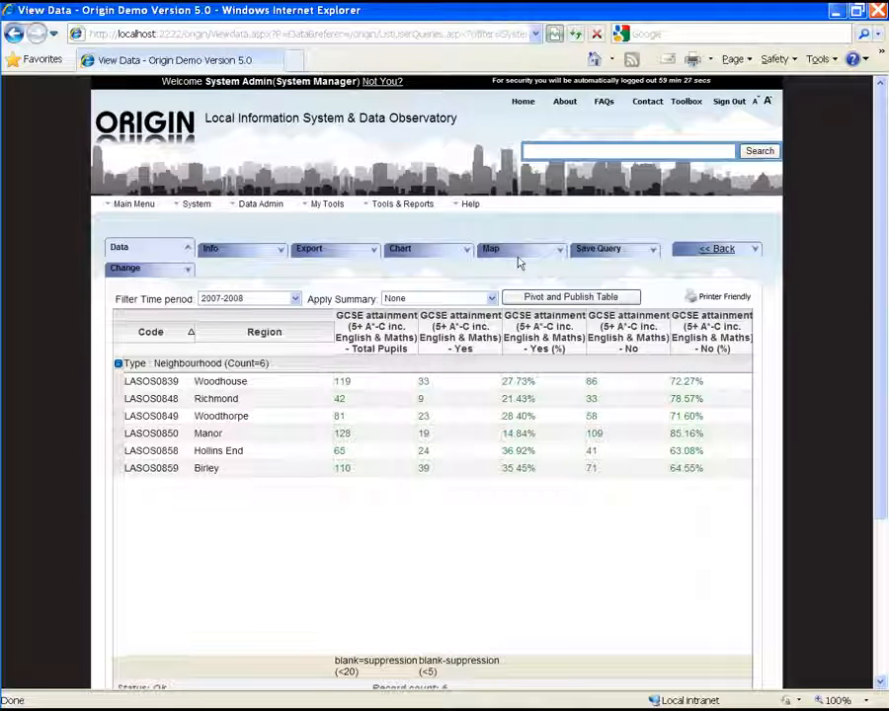
Set up a map of the GCSE Total Pupils indicator with the 1:50000 - ONS Map (High Res) background and 3 classes.
click(519, 258)
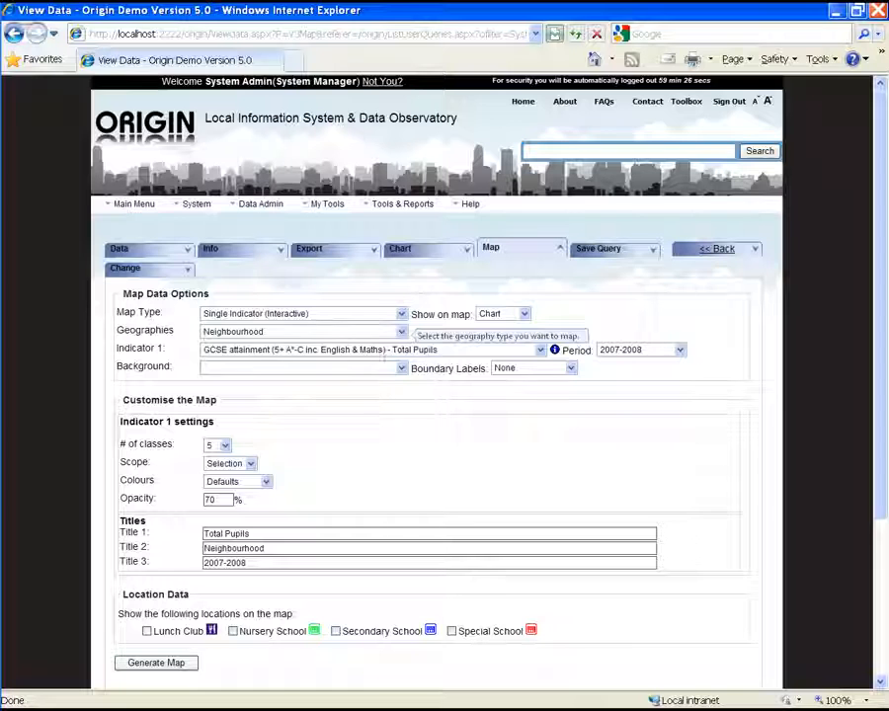
click(390, 350)
click(389, 362)
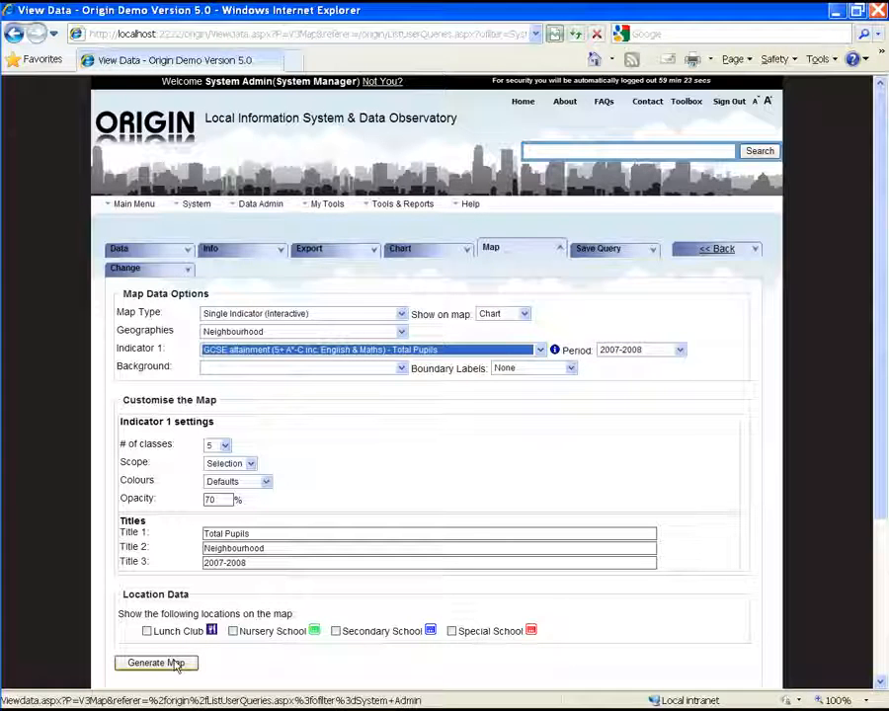
click(312, 369)
click(309, 391)
click(215, 445)
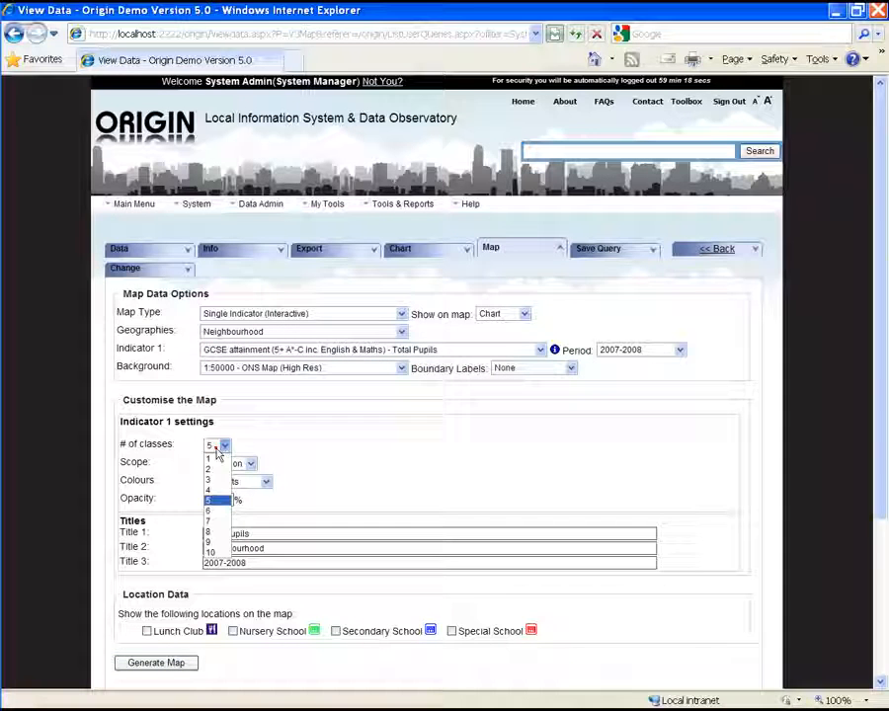
click(215, 471)
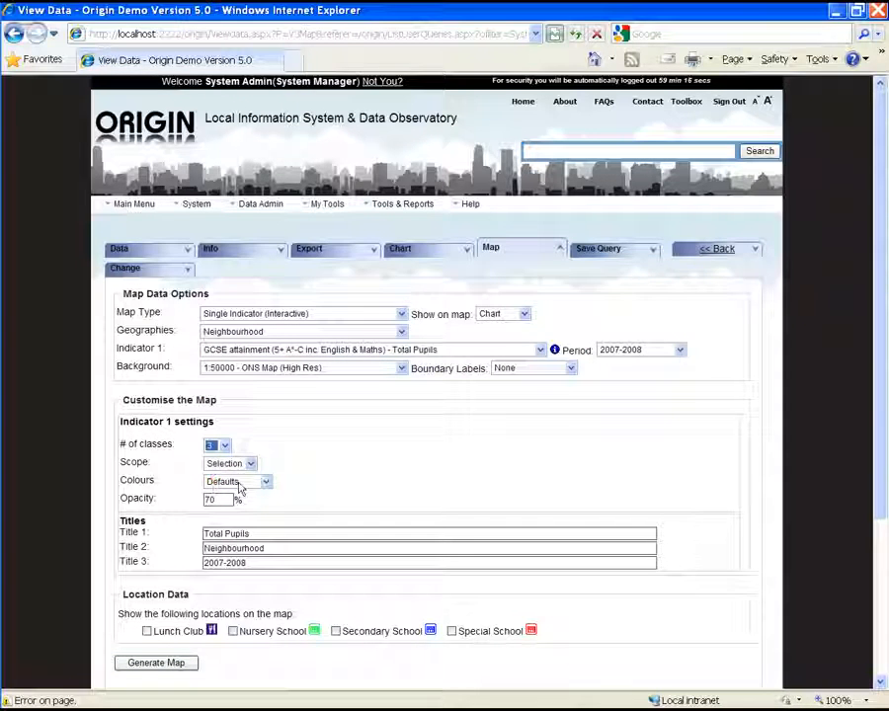
Set the map colours to Greens and change Title 1 to "Total Pupils in Sheffield City Centre".
click(238, 484)
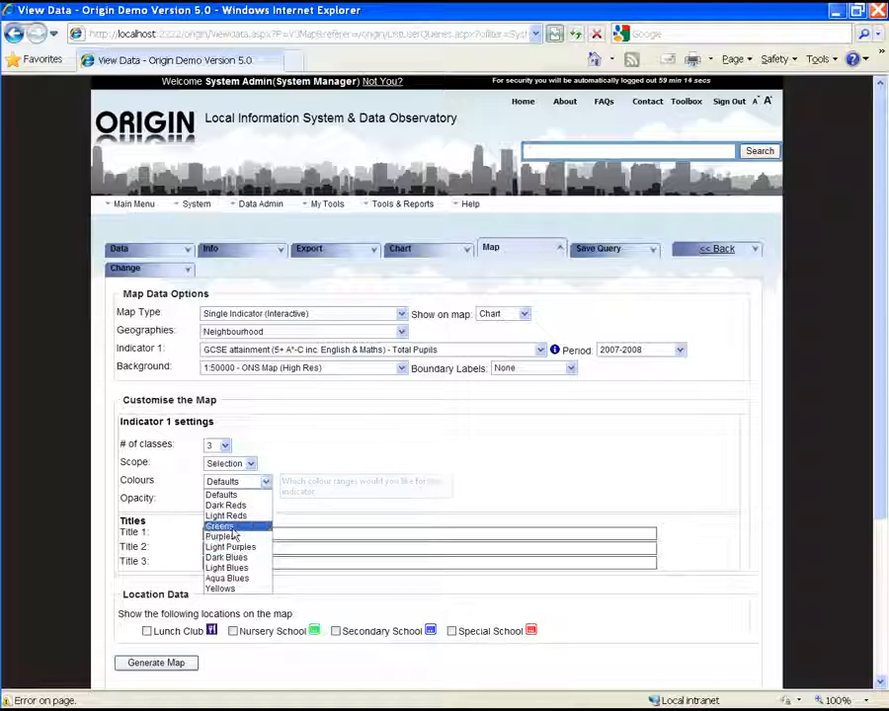
click(232, 527)
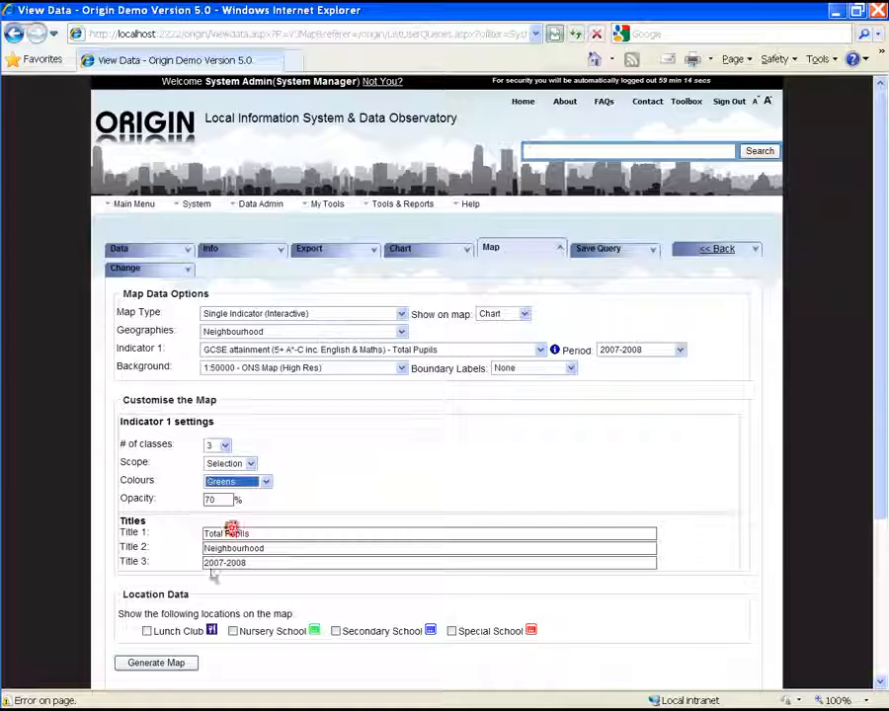
click(305, 534)
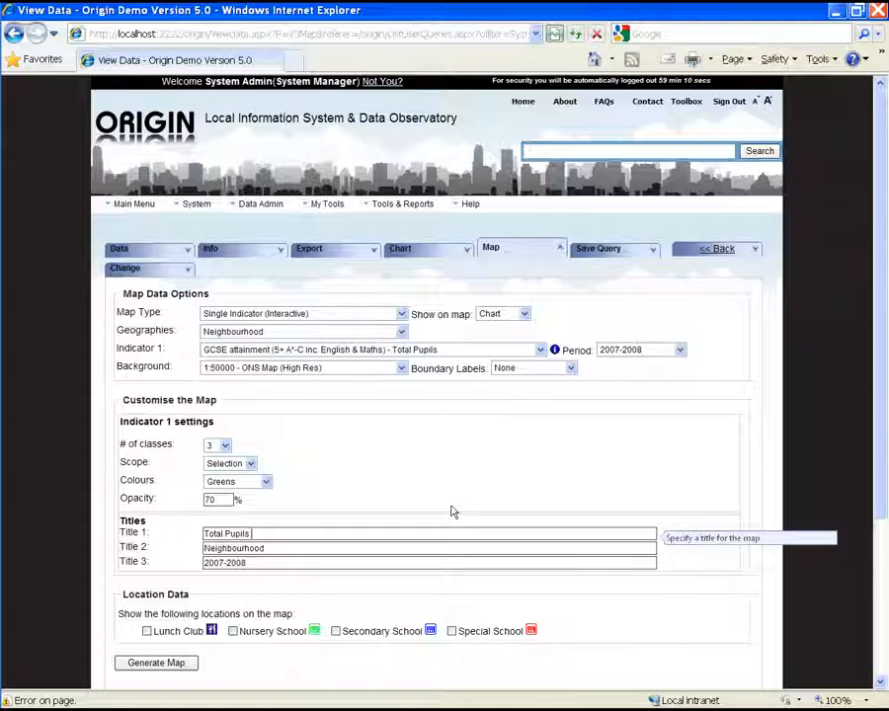
text(in)
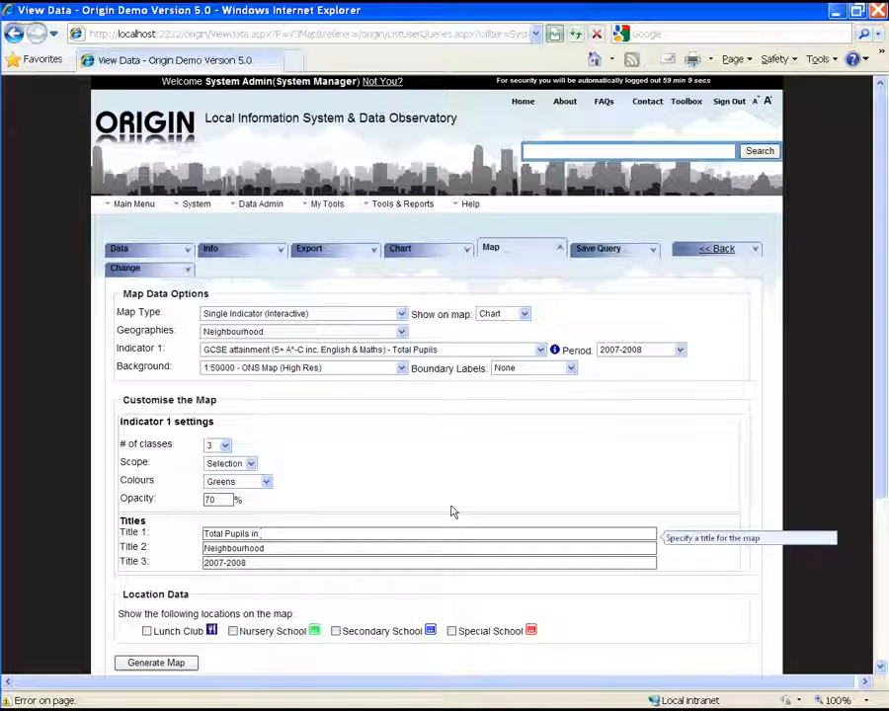
text( Sheffi)
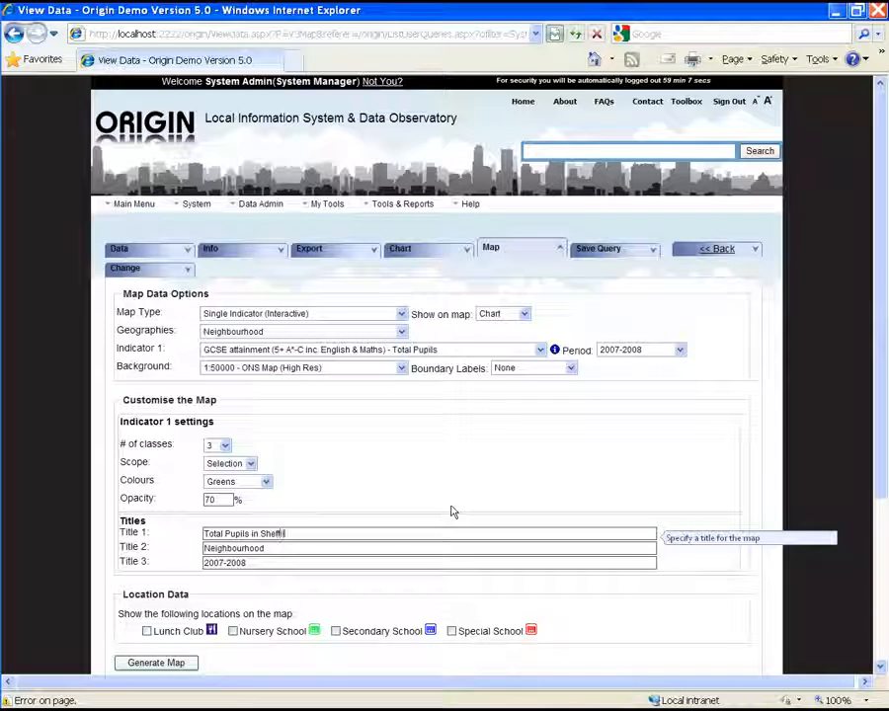
key(BackSpace)
key(BackSpace)
text(eld City Centre)
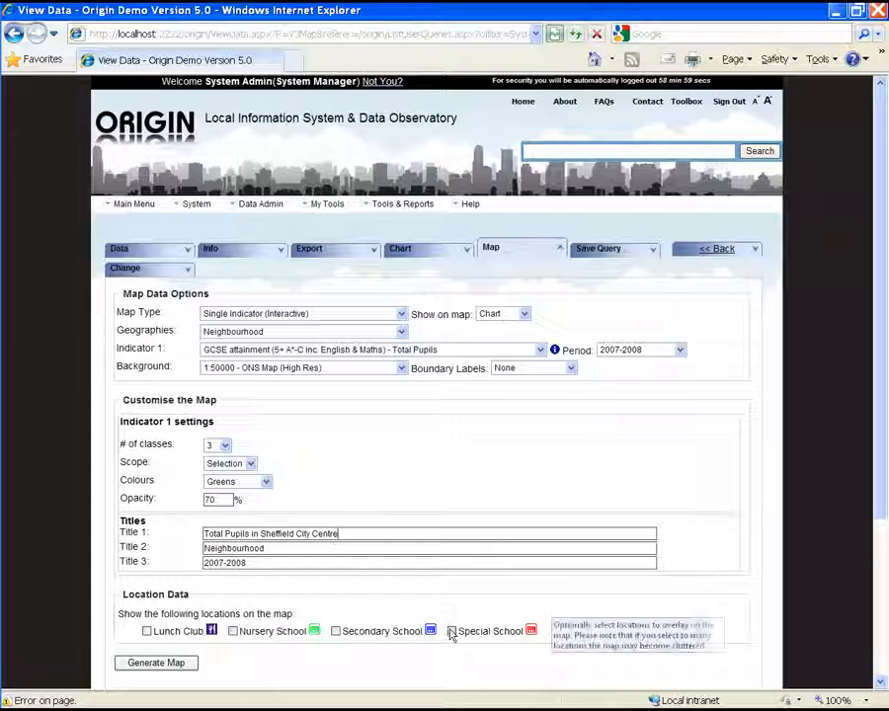
Overlay the Secondary School and Nursery School locations and generate the map.
click(337, 631)
click(234, 633)
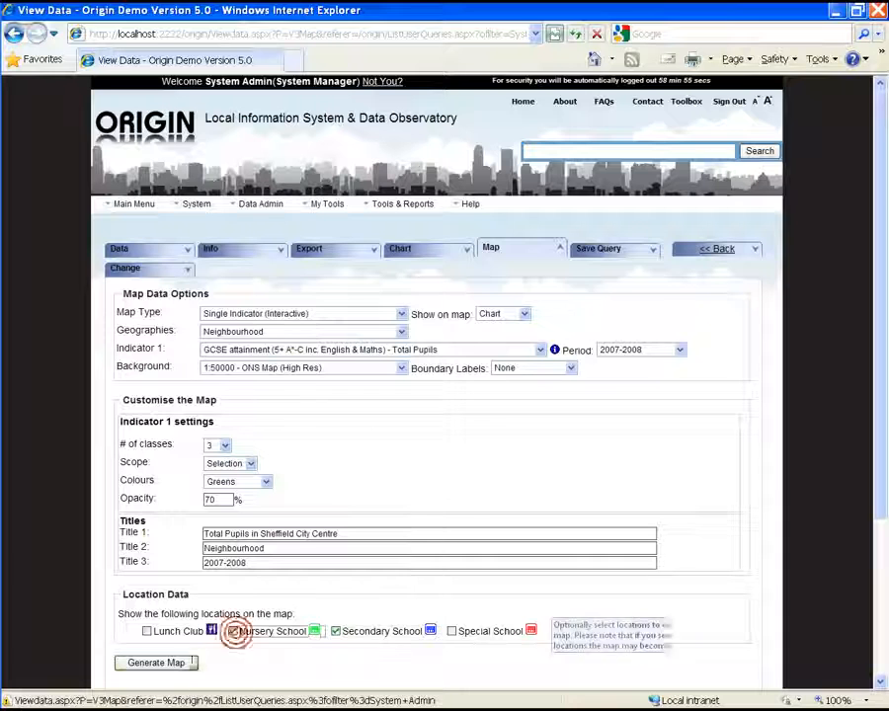
click(180, 663)
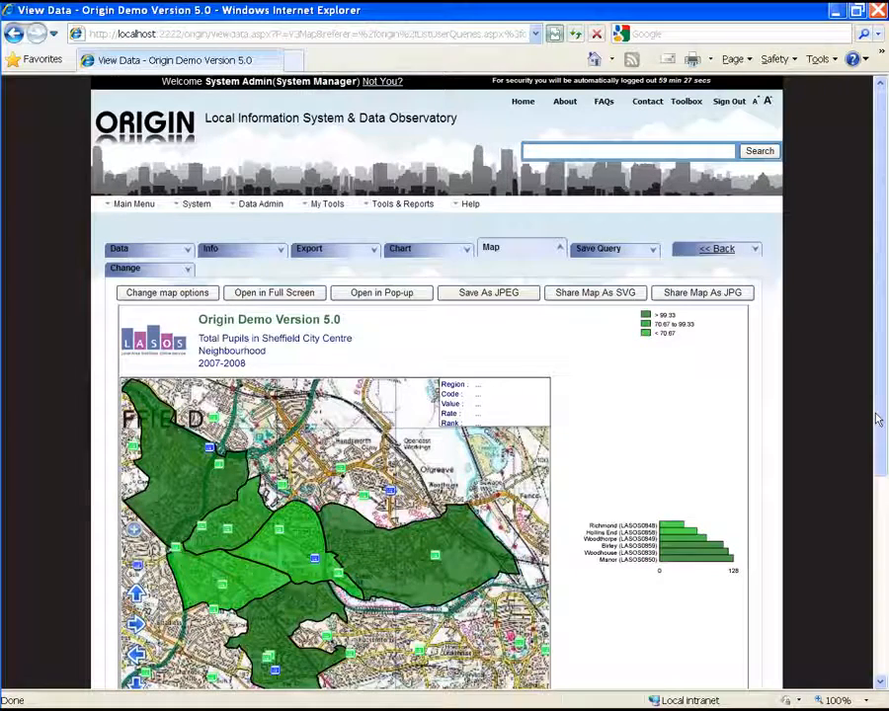
drag(879, 419, 877, 458)
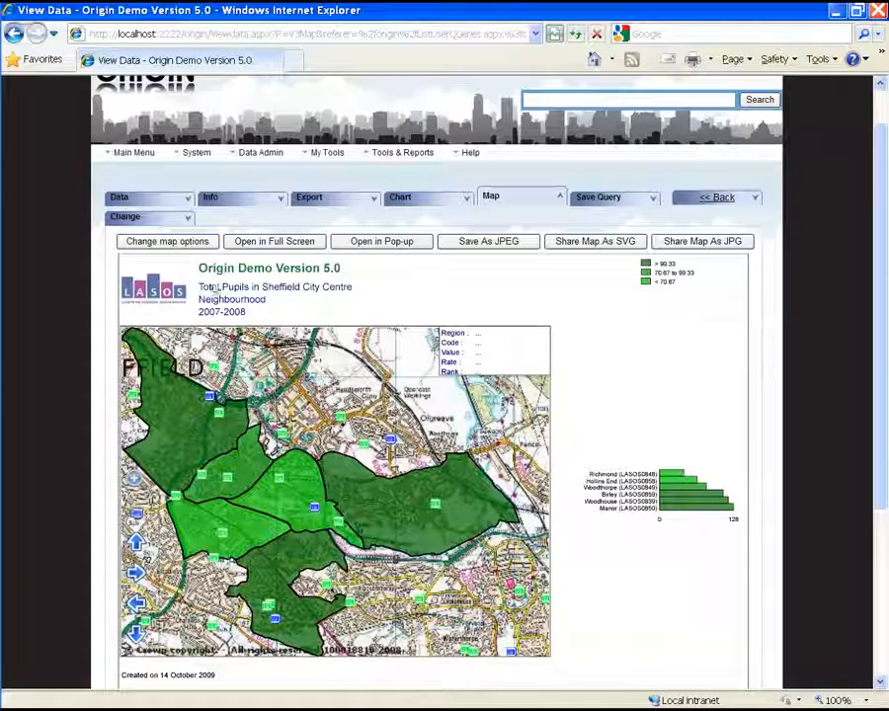
Return to the map options and enter the saved name "GCSE data in City Centre" with category Education, Skills & Training - Sheffield.
click(196, 245)
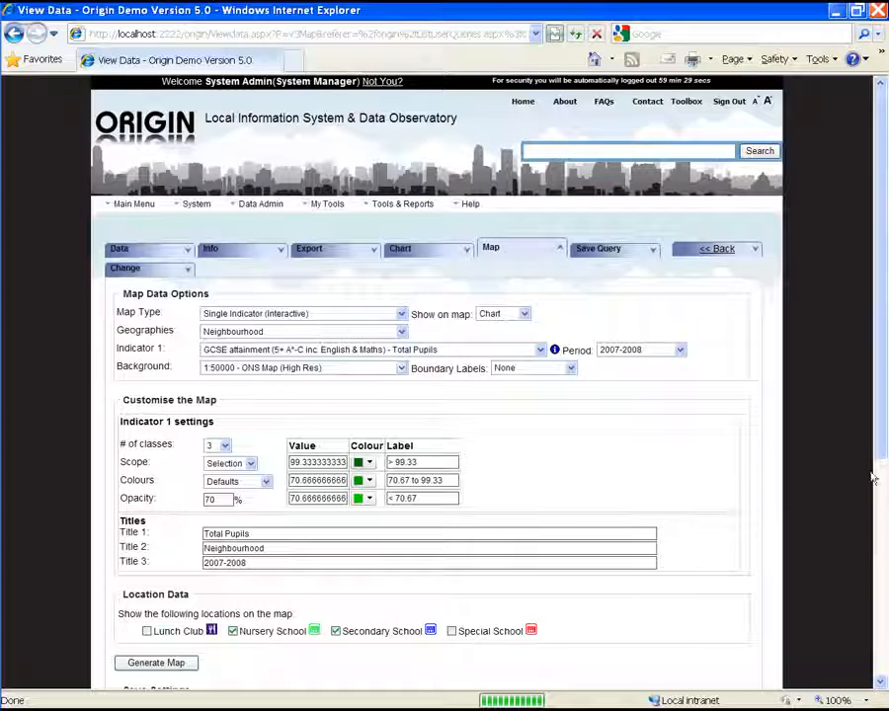
click(882, 568)
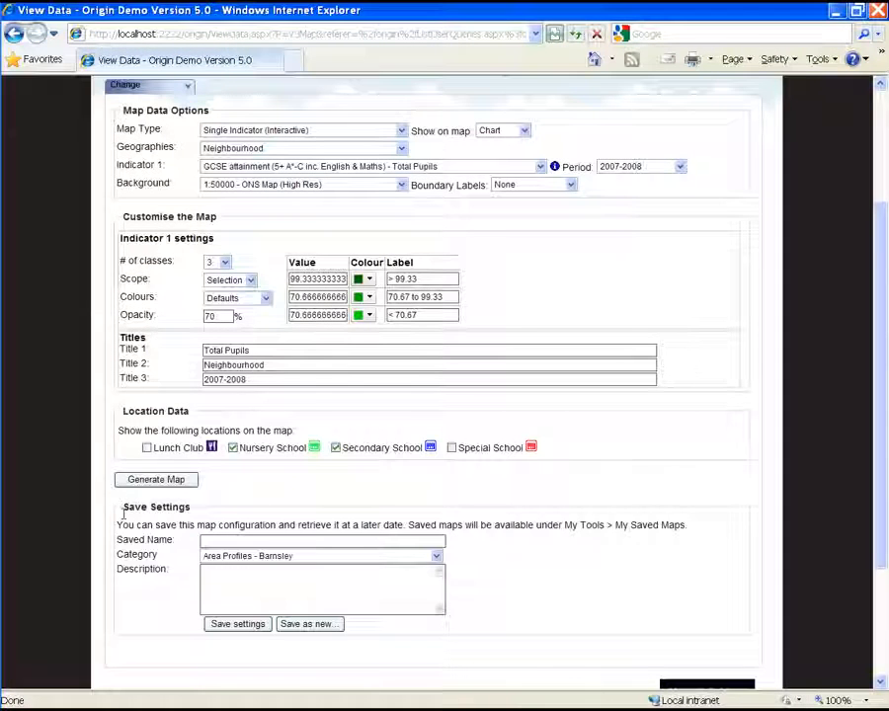
click(391, 539)
text(GCSE data)
text( in Clty Centre)
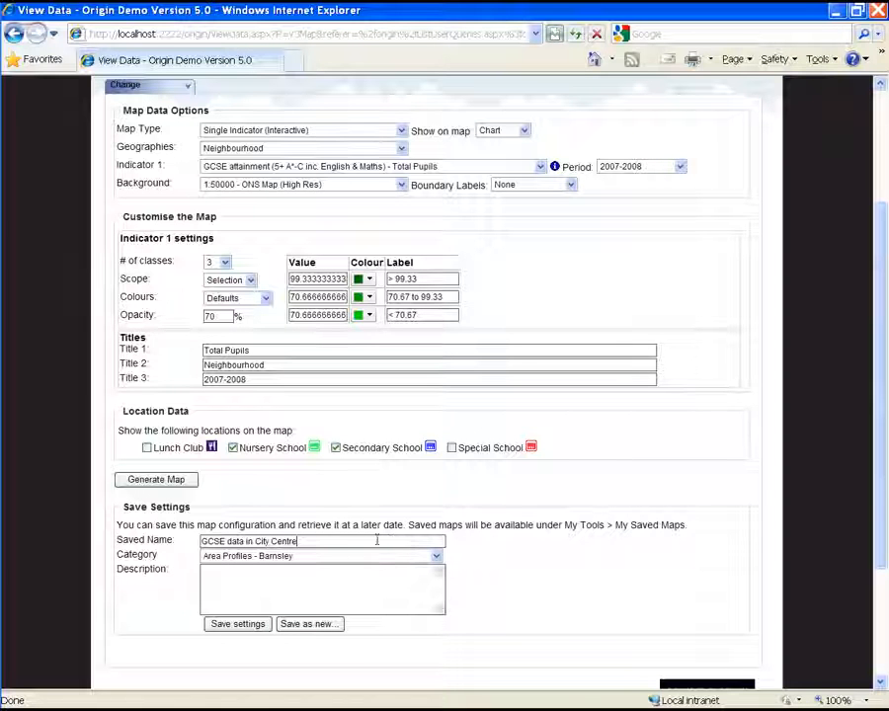
click(378, 557)
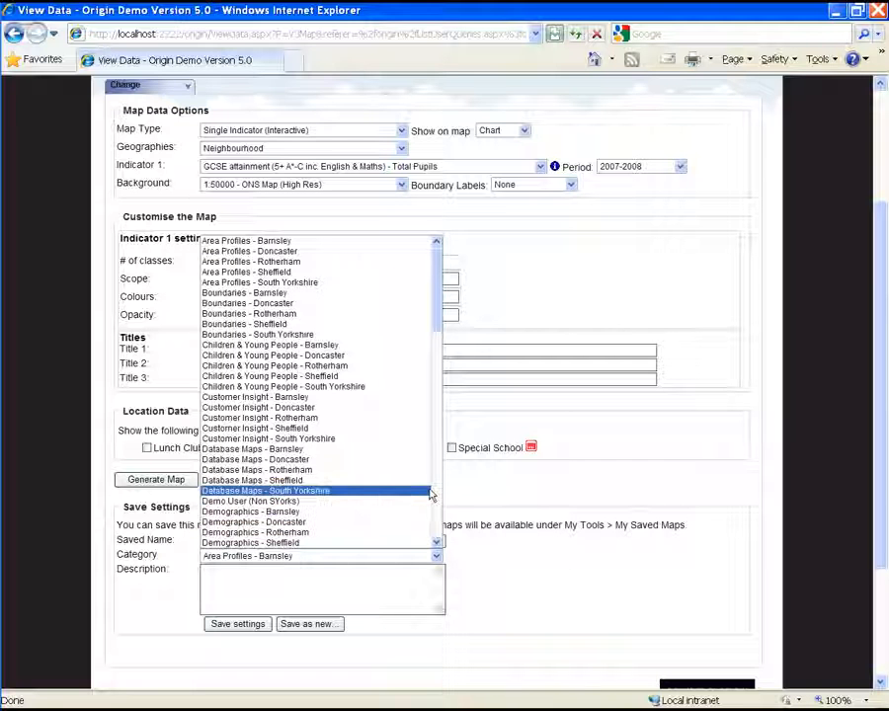
scroll(417, 486, down, 4)
scroll(417, 474, down, 3)
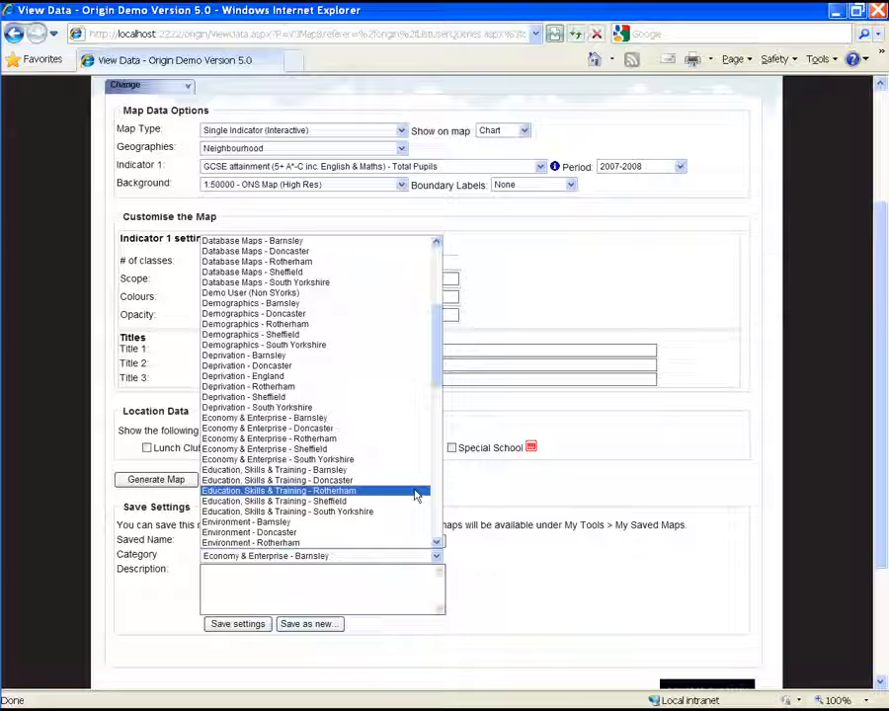
click(394, 503)
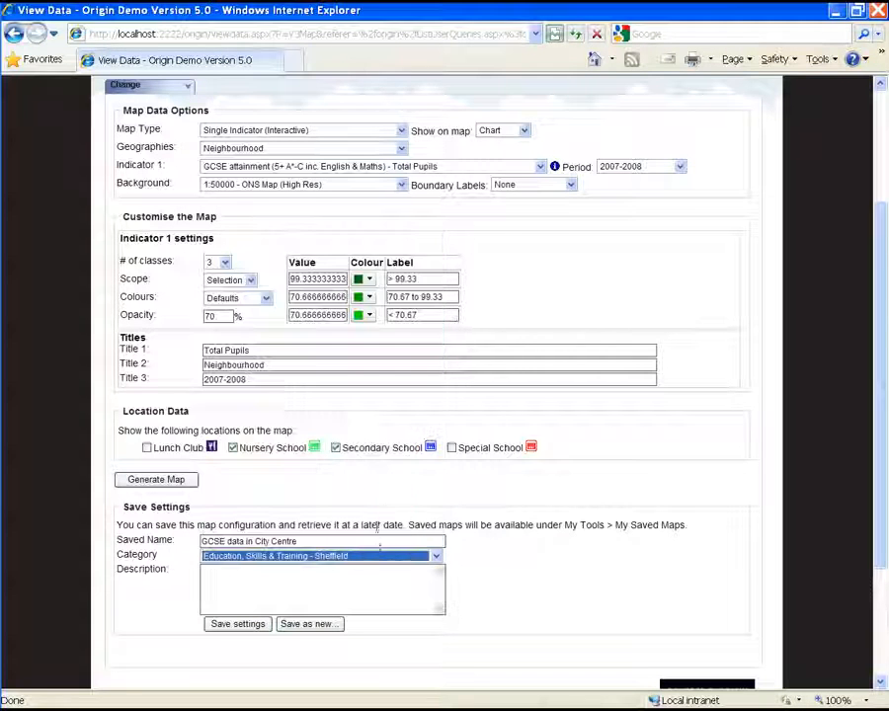
Add the description "this map is used in the Education report 2009" and save the map settings.
click(355, 580)
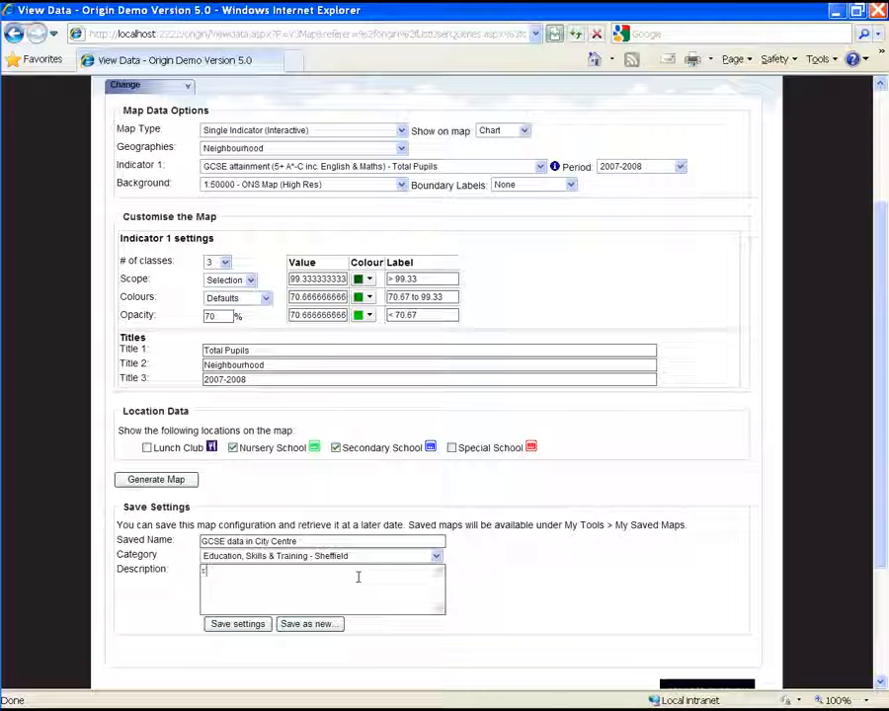
text(map is used)
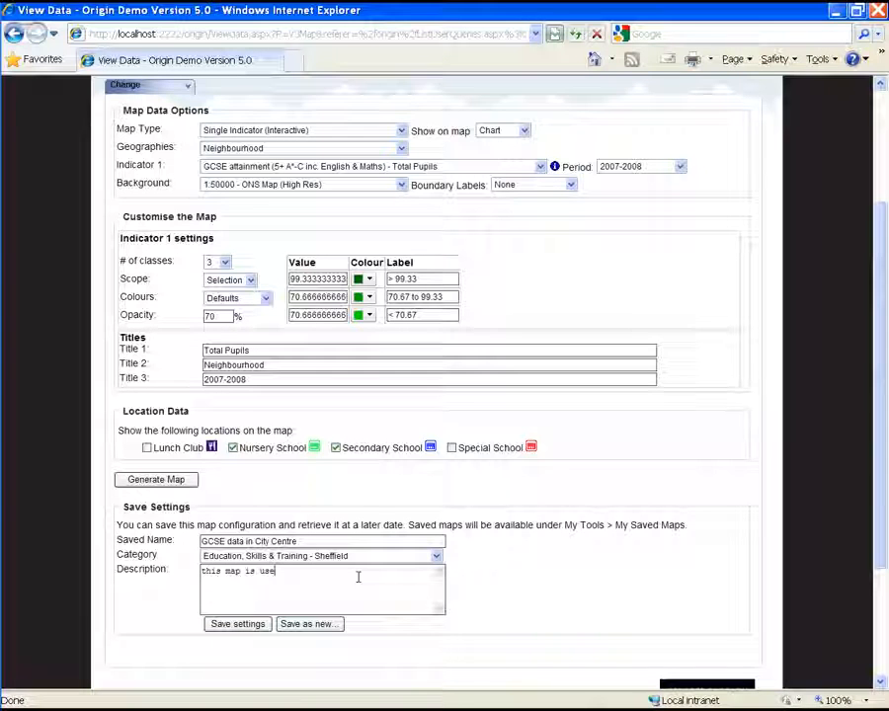
text( in the Education report 2009)
click(242, 625)
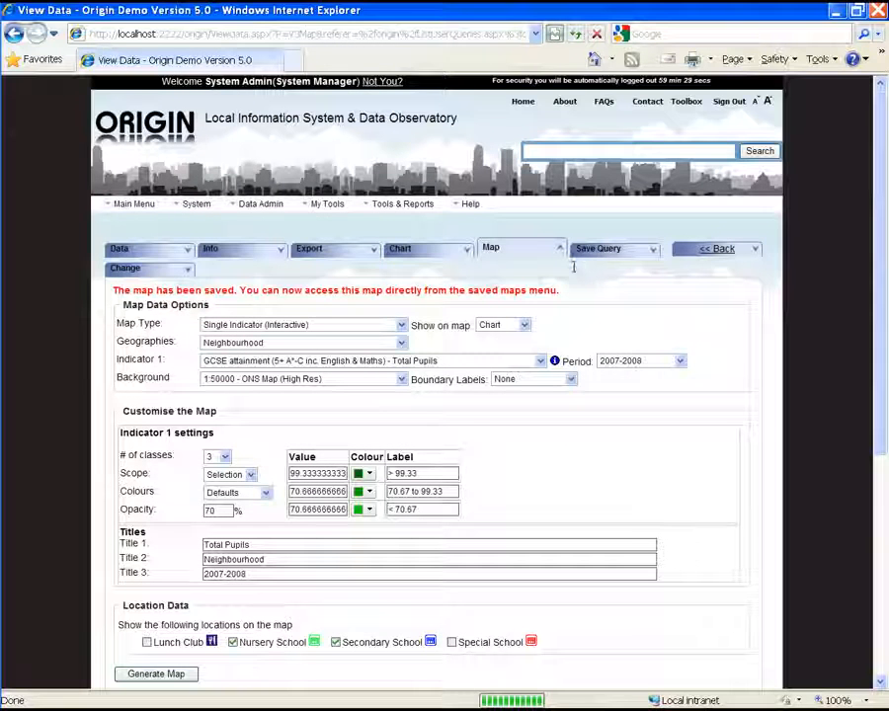
Load the "GCSE data in City Centre" map from your saved maps and review its settings.
mouse_move(337, 205)
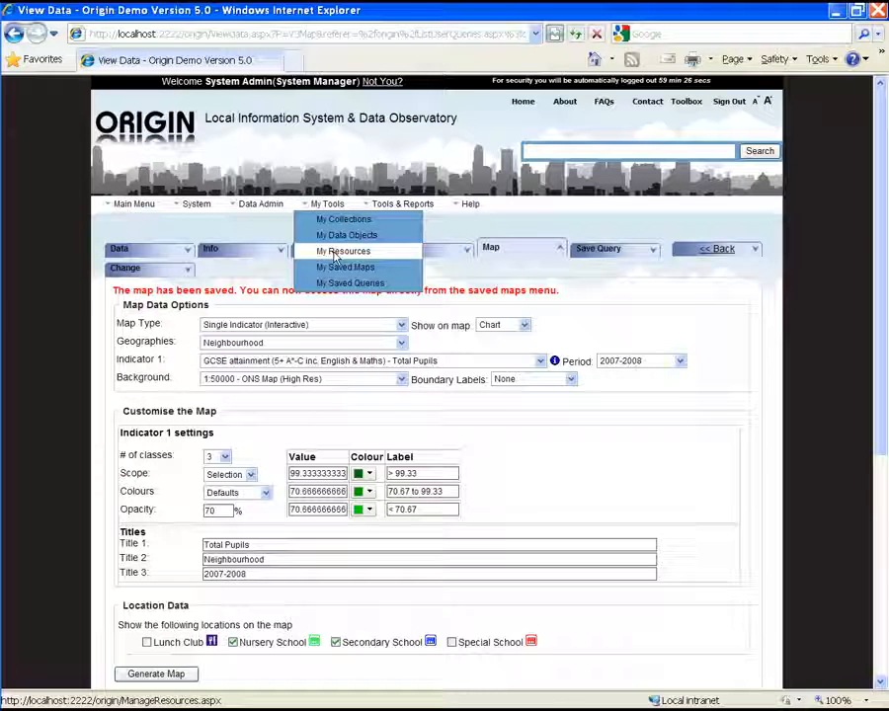
click(333, 277)
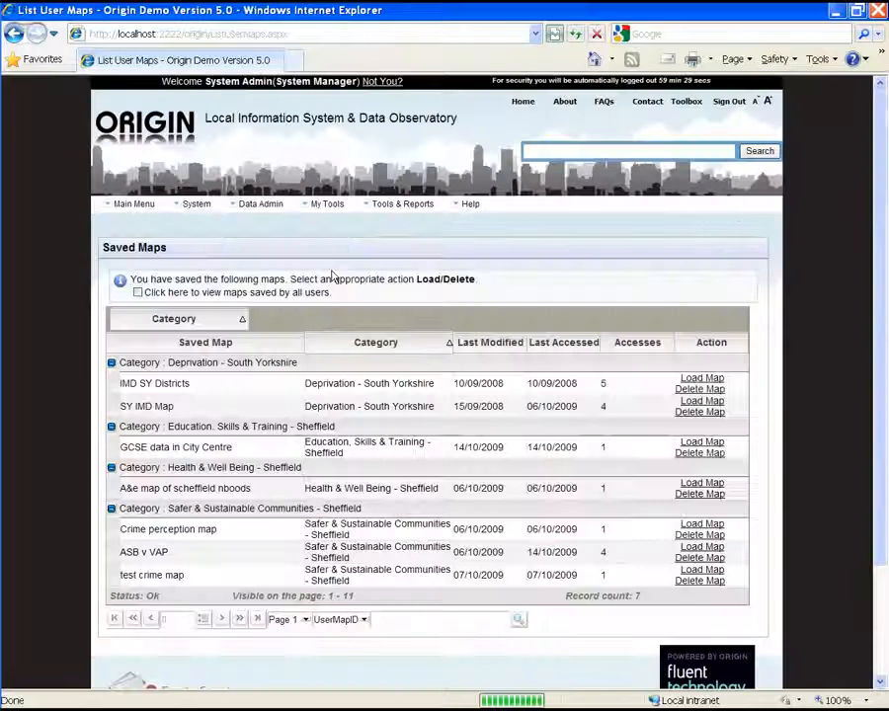
click(244, 451)
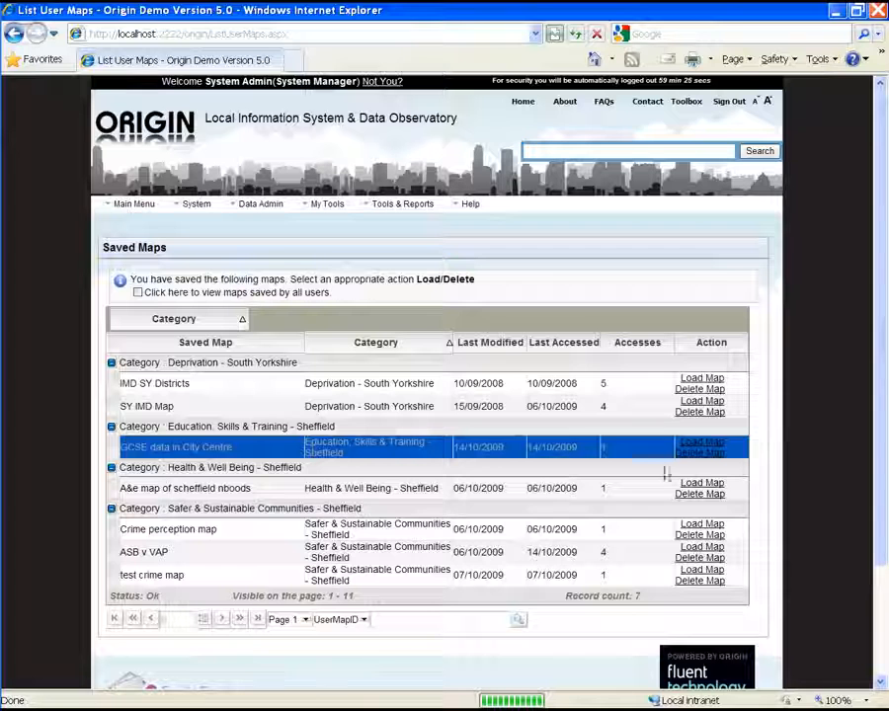
click(715, 446)
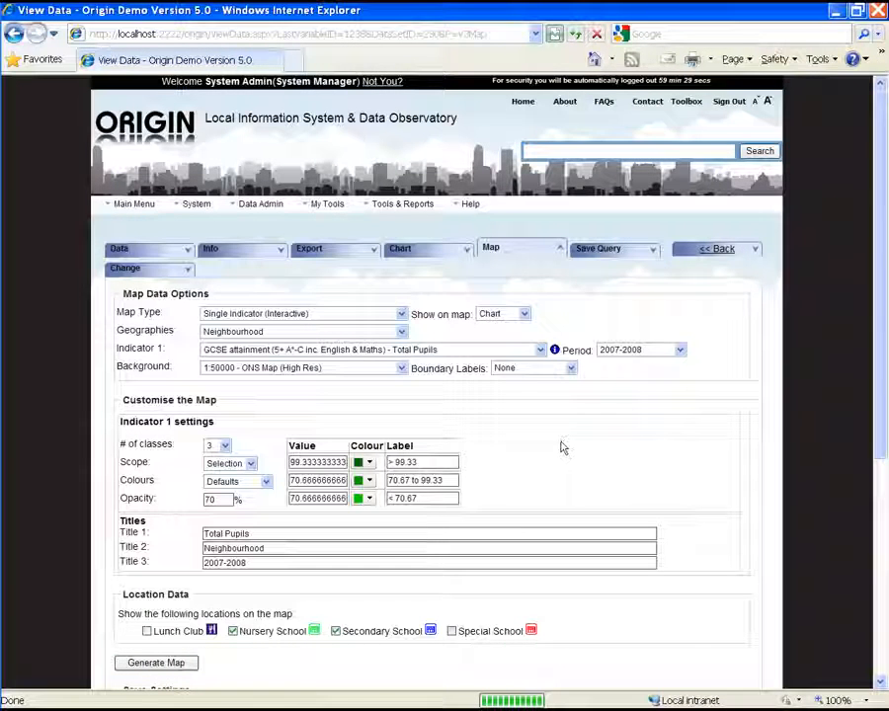
scroll(546, 458, down, 4)
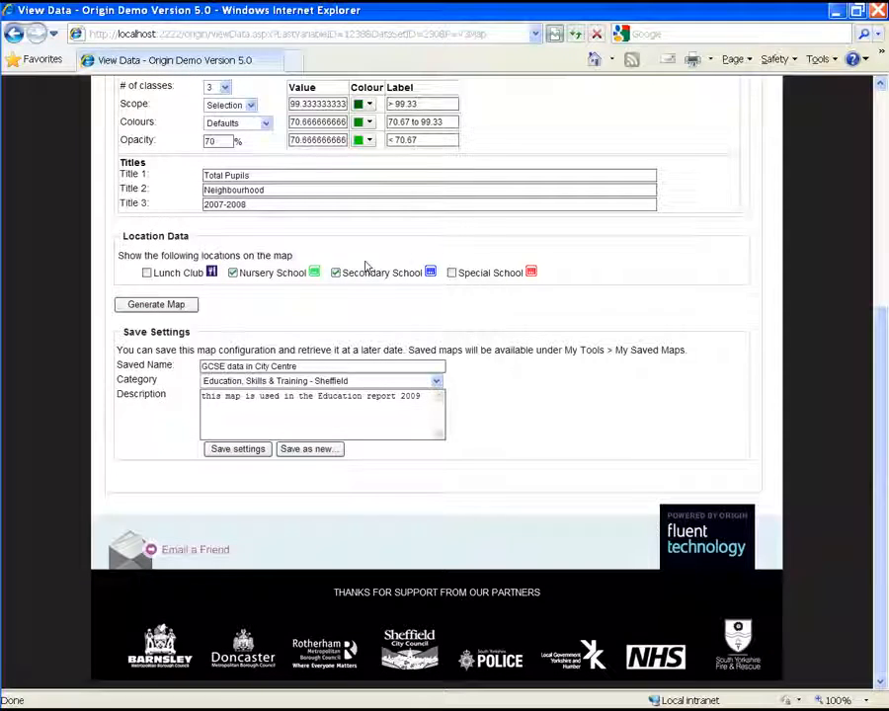
scroll(526, 229, up, 2)
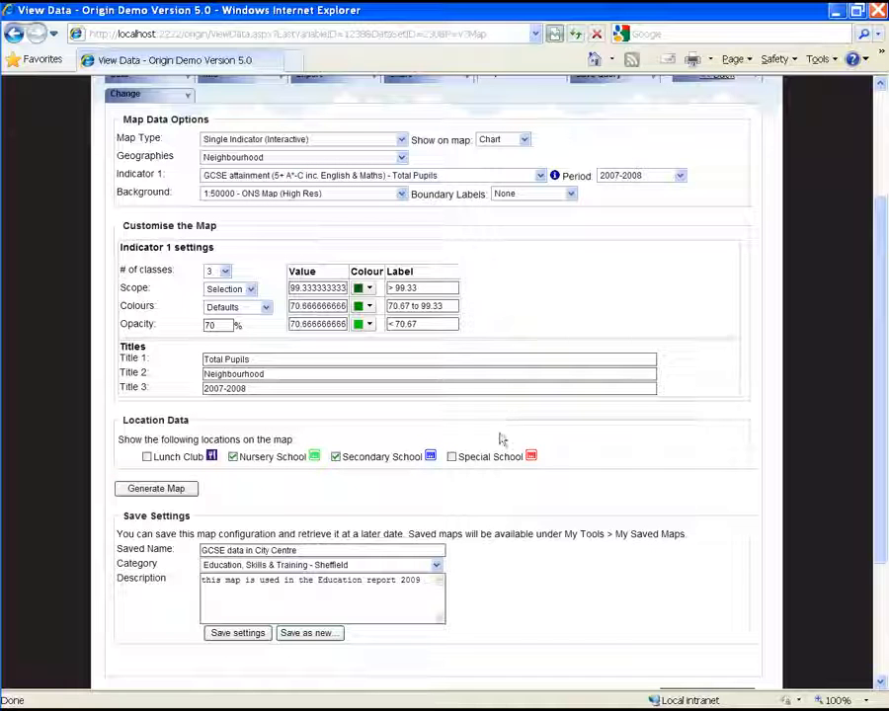
drag(873, 398, 871, 344)
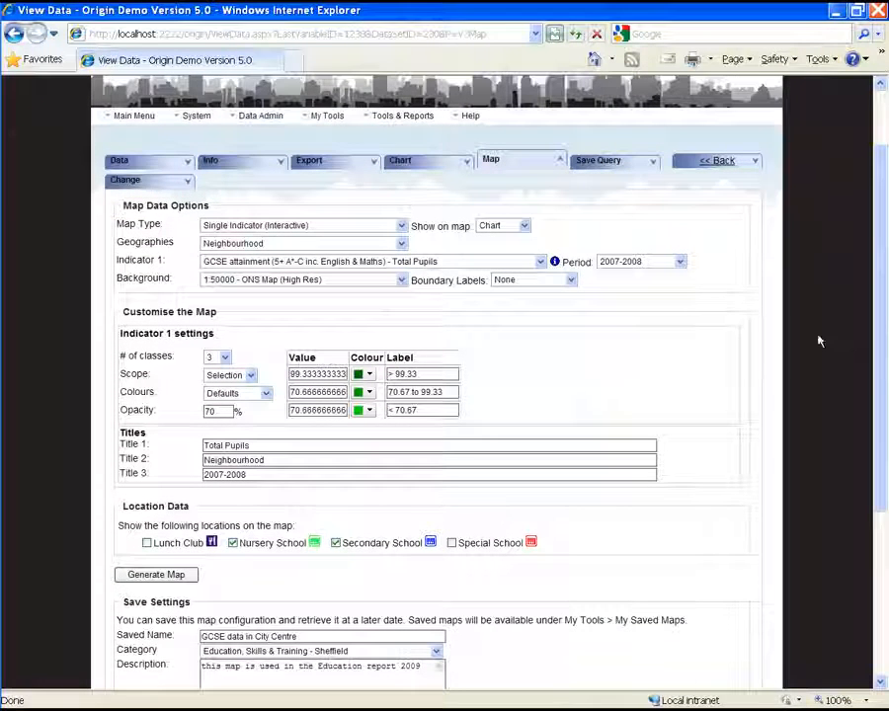